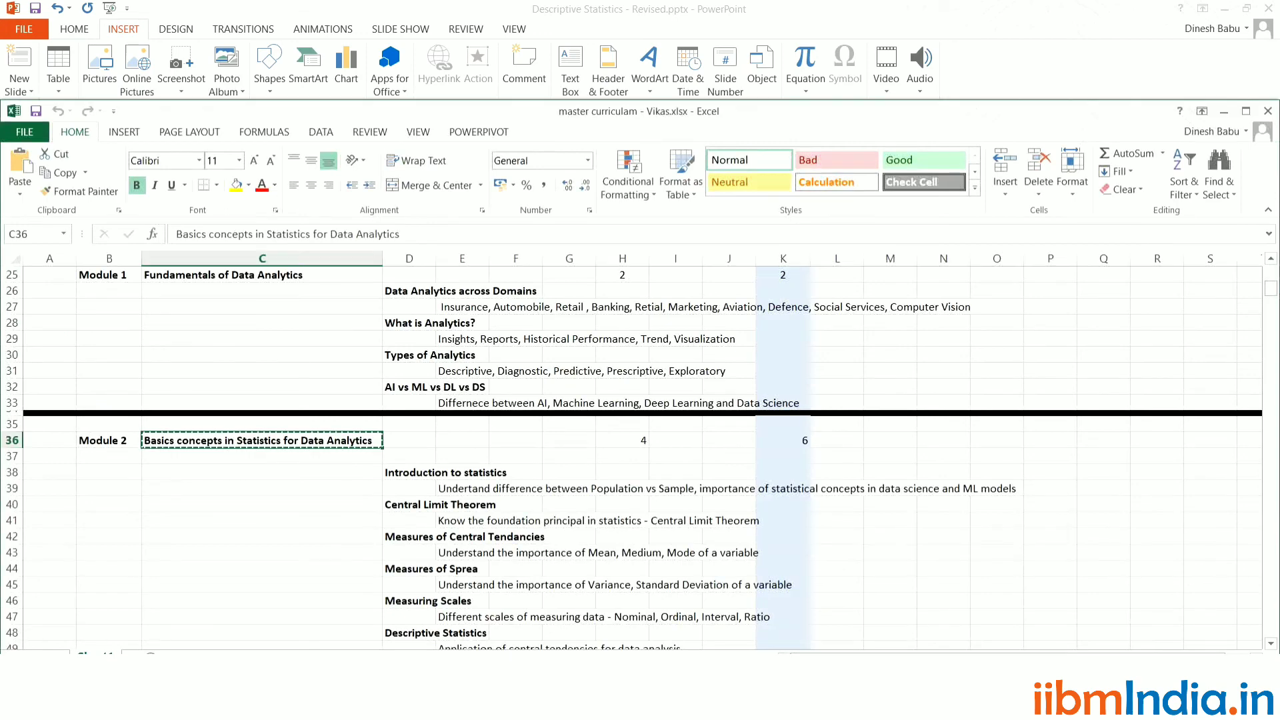
- Create a new blank workbook and maximize its window
key("ctrl+n")
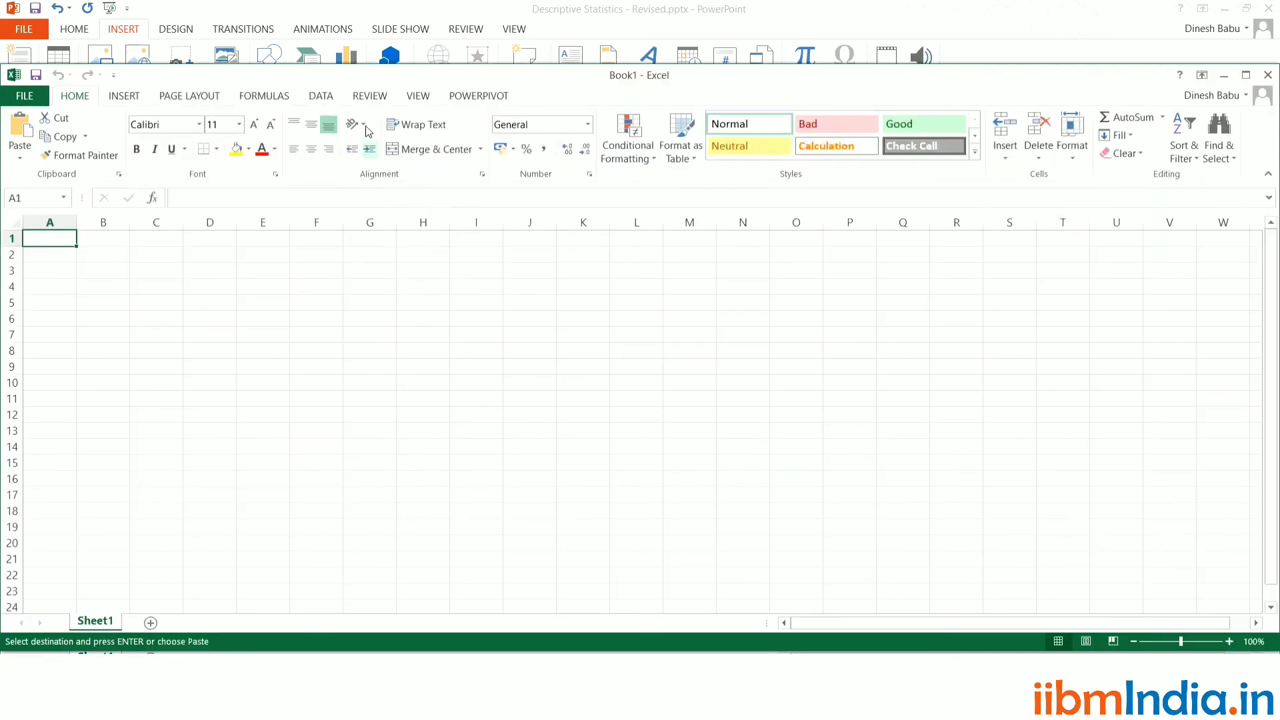
double_click(391, 76)
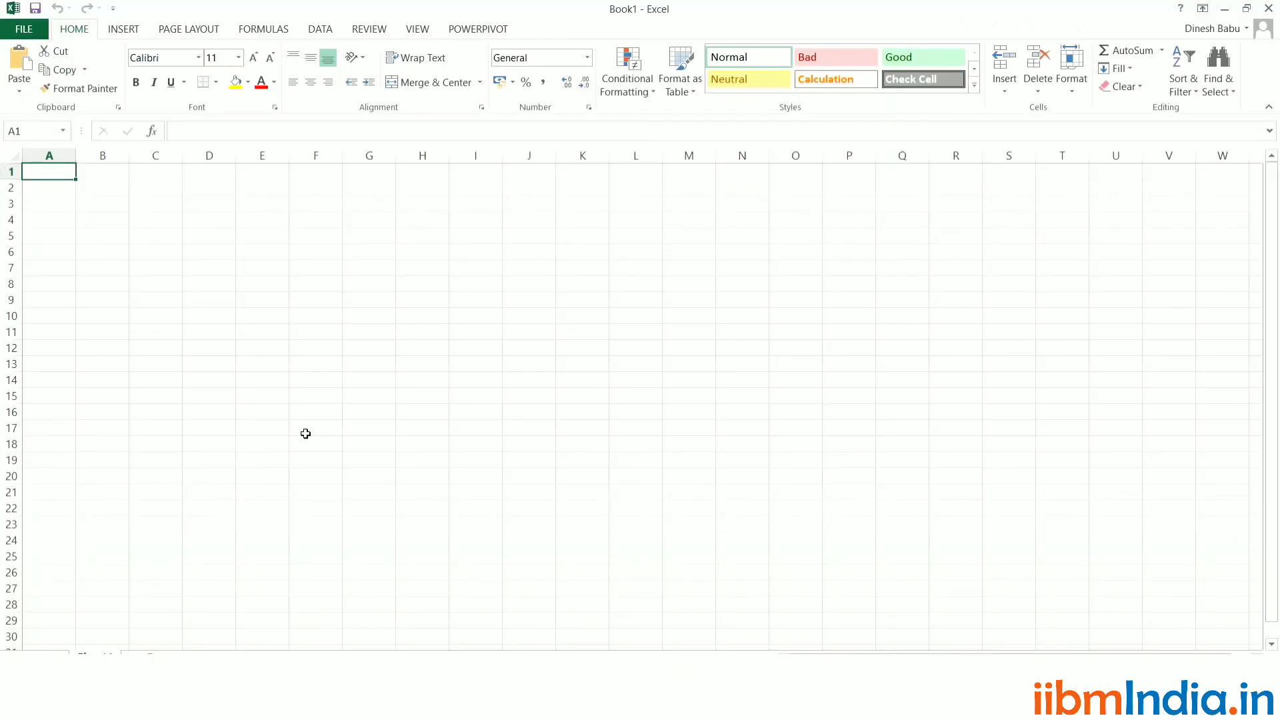
scroll(305, 433, "up", 9, "ctrl")
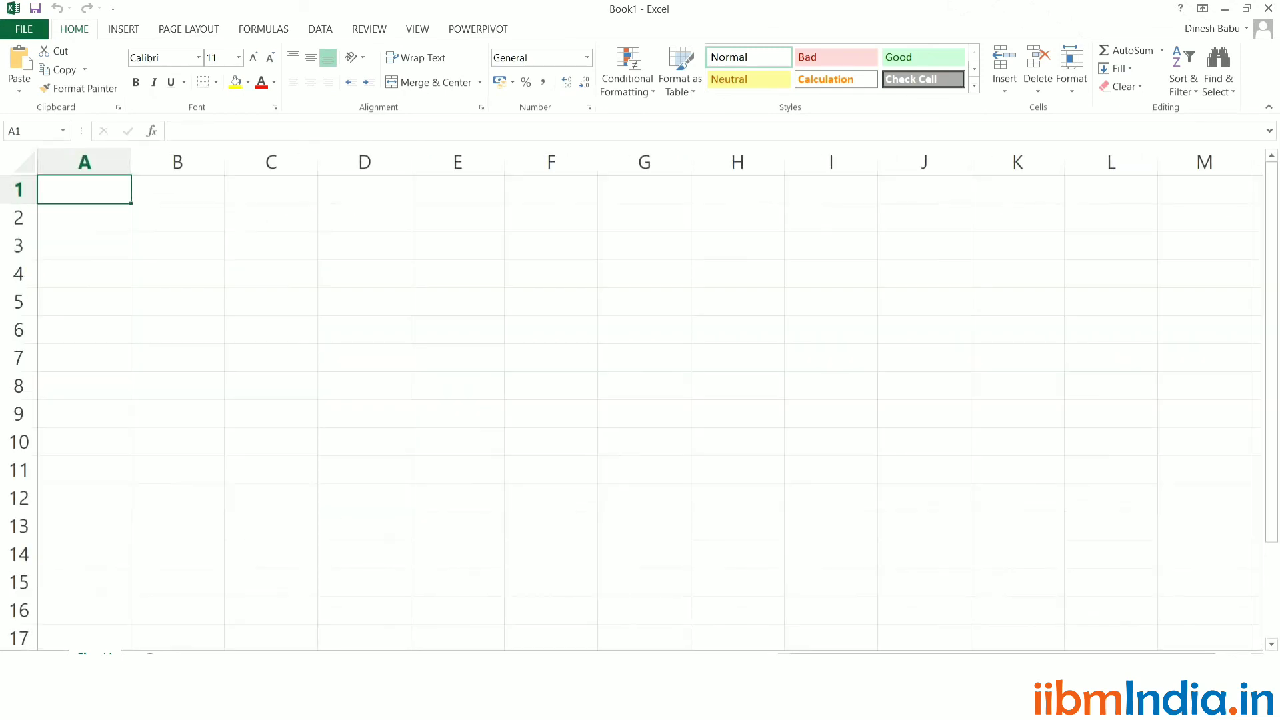
scroll(305, 433, "up", 4, "ctrl")
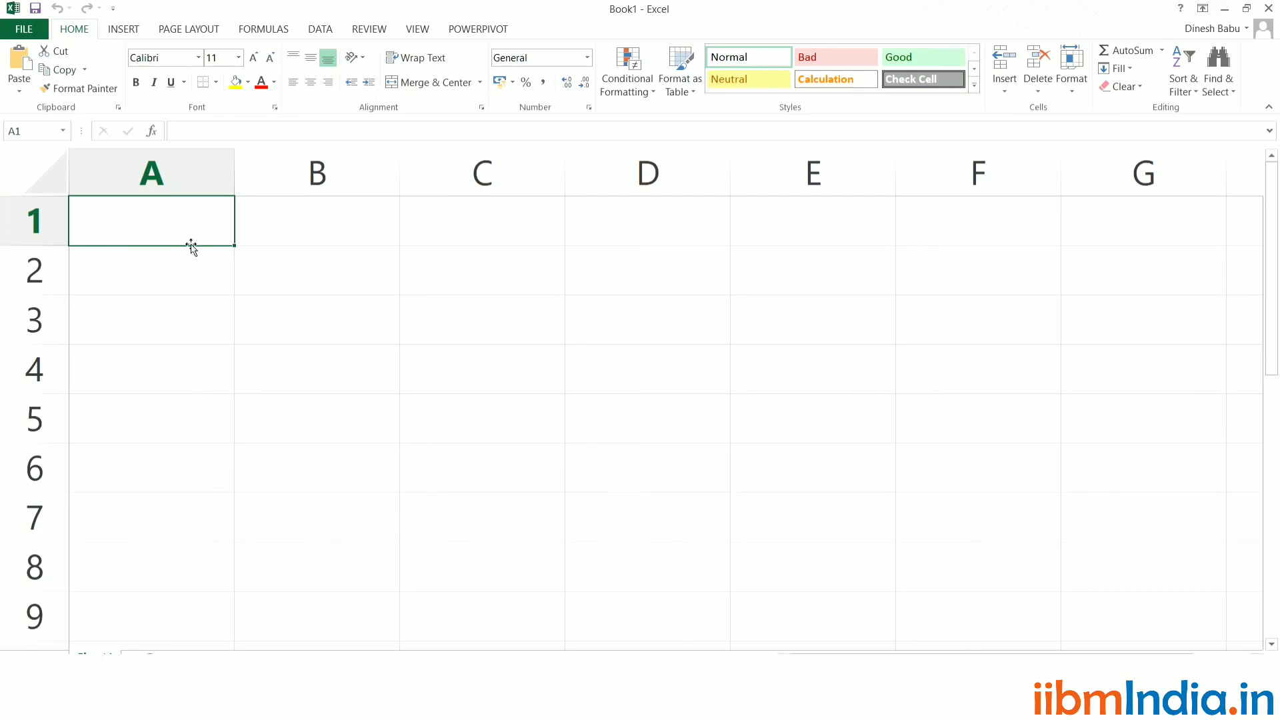
- Enter the headers "Ind Vs End", "Dhoni" and "Yuvaraj" in A1:C1 and fit column A's width to its text
type("In")
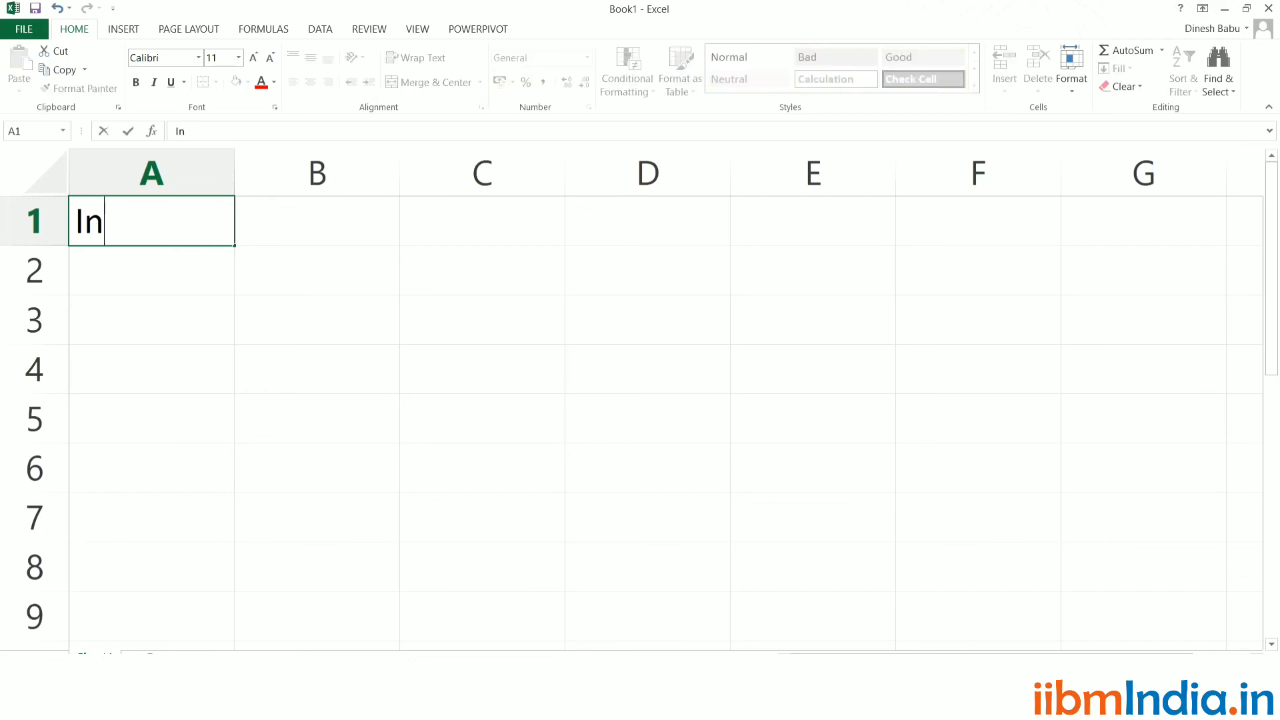
type("d Vs End")
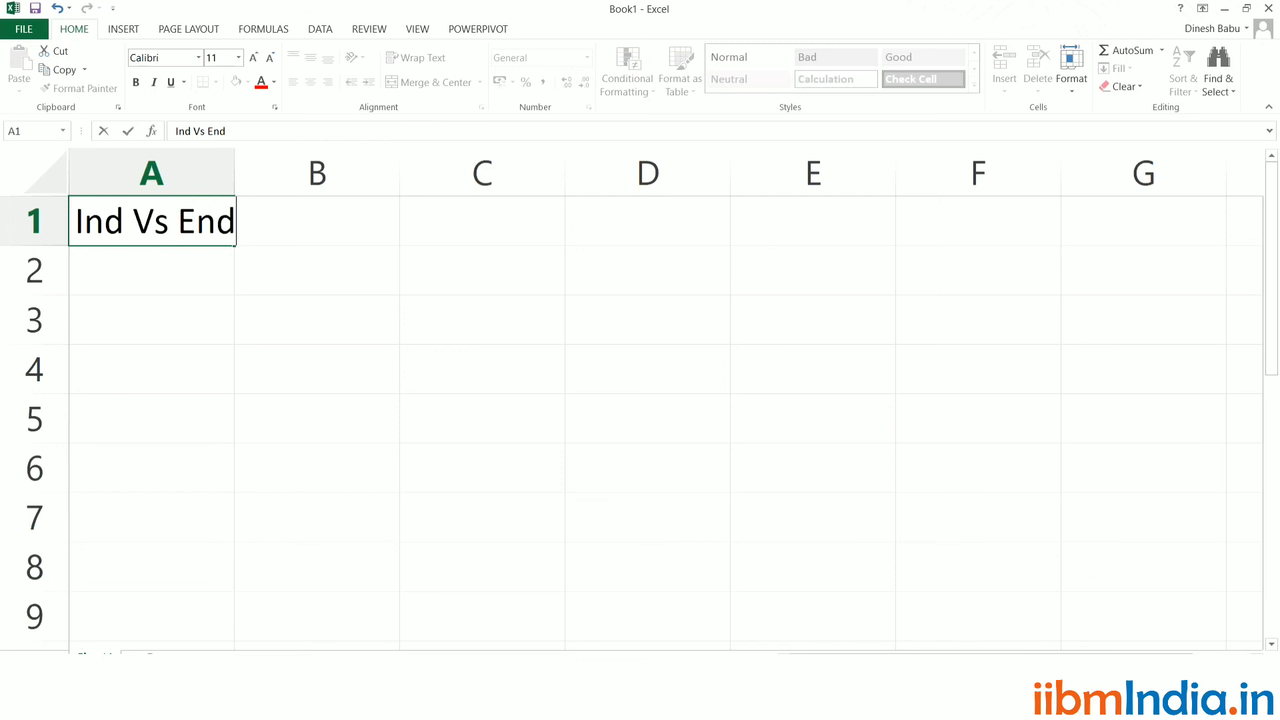
left_click(316, 221)
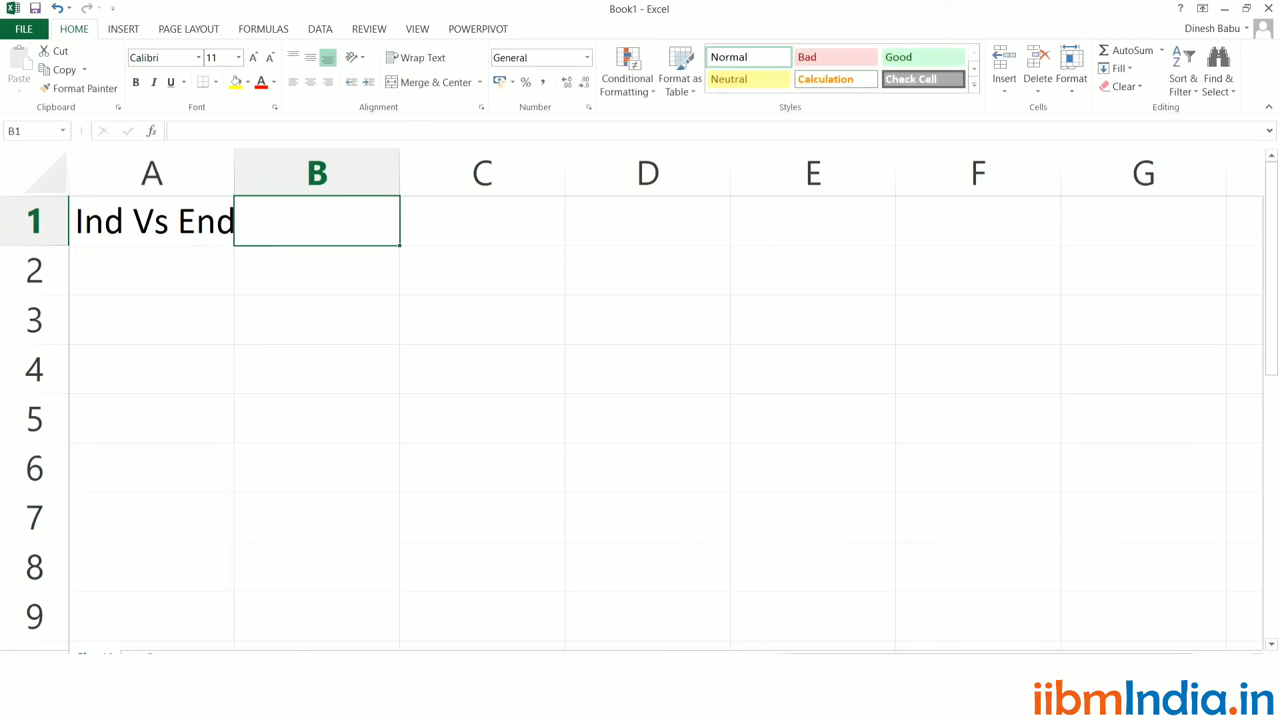
double_click(234, 172)
type("Dhoni")
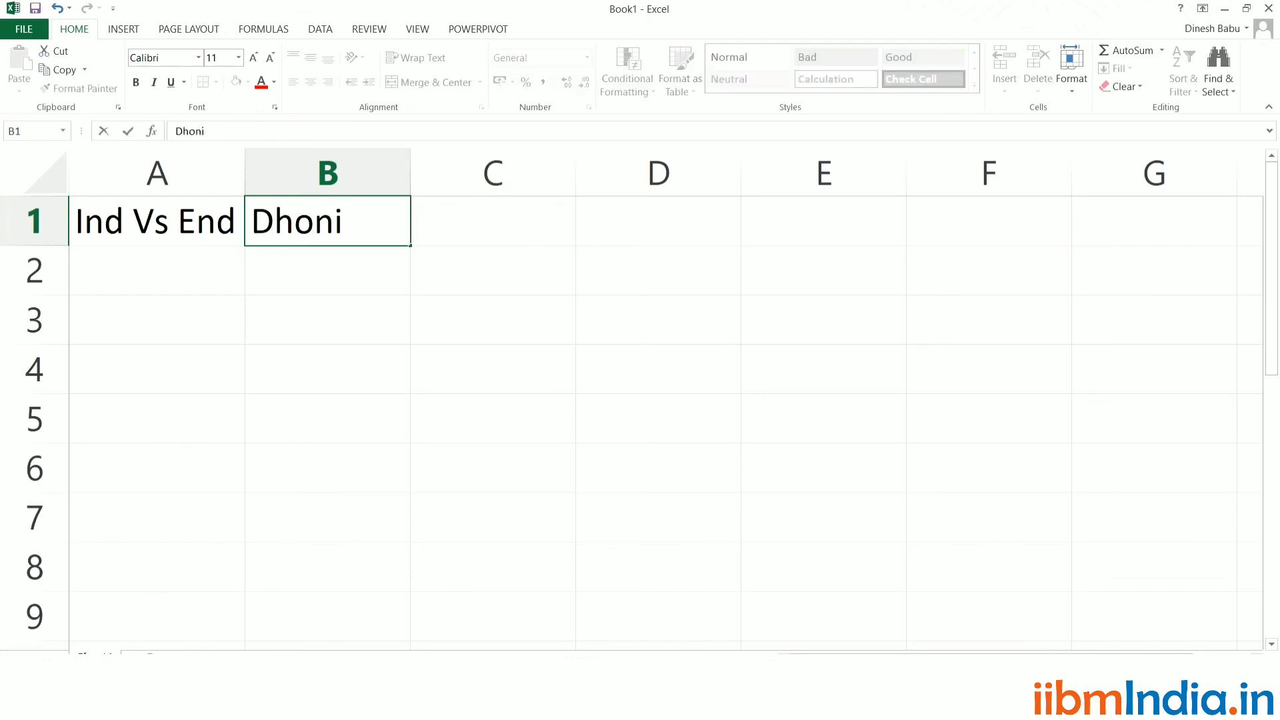
left_click(492, 221)
type("Yuvaraj")
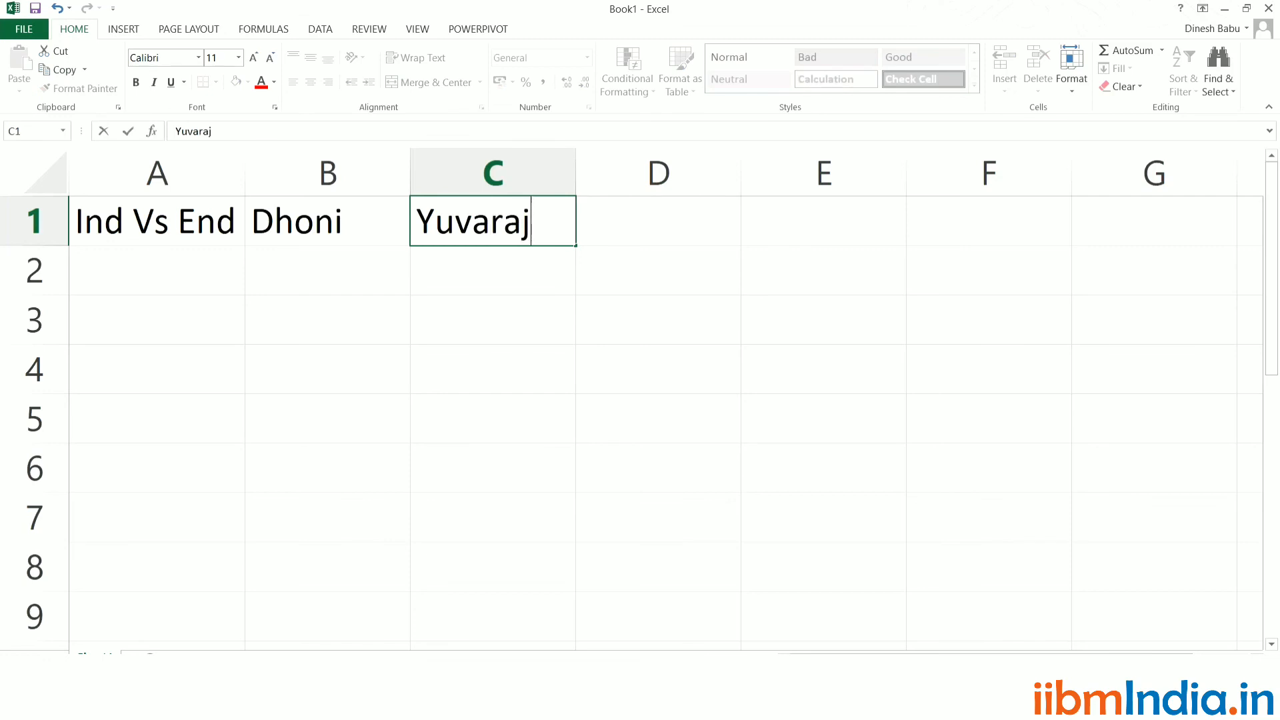
left_click(320, 350)
- Centre the cells A1:C9 horizontally and vertically and make their text bold
left_click_drag(193, 230, 488, 608)
left_click(489, 608)
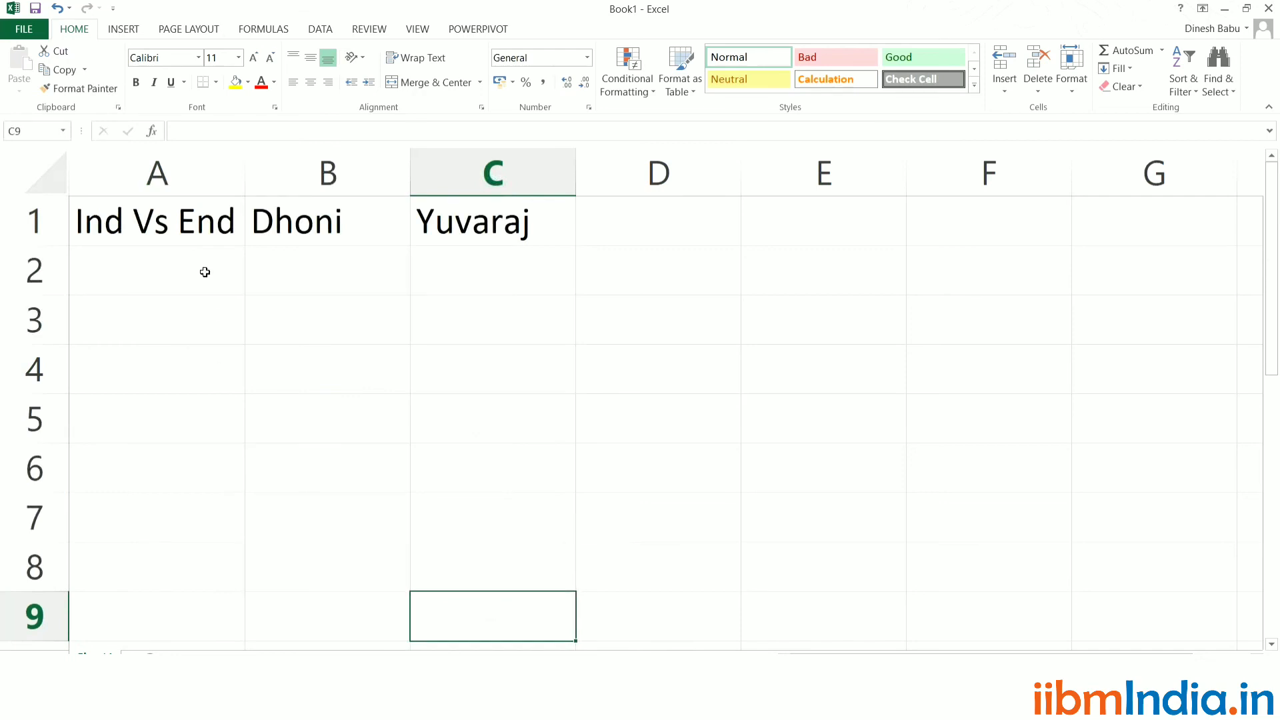
left_click_drag(196, 230, 486, 602)
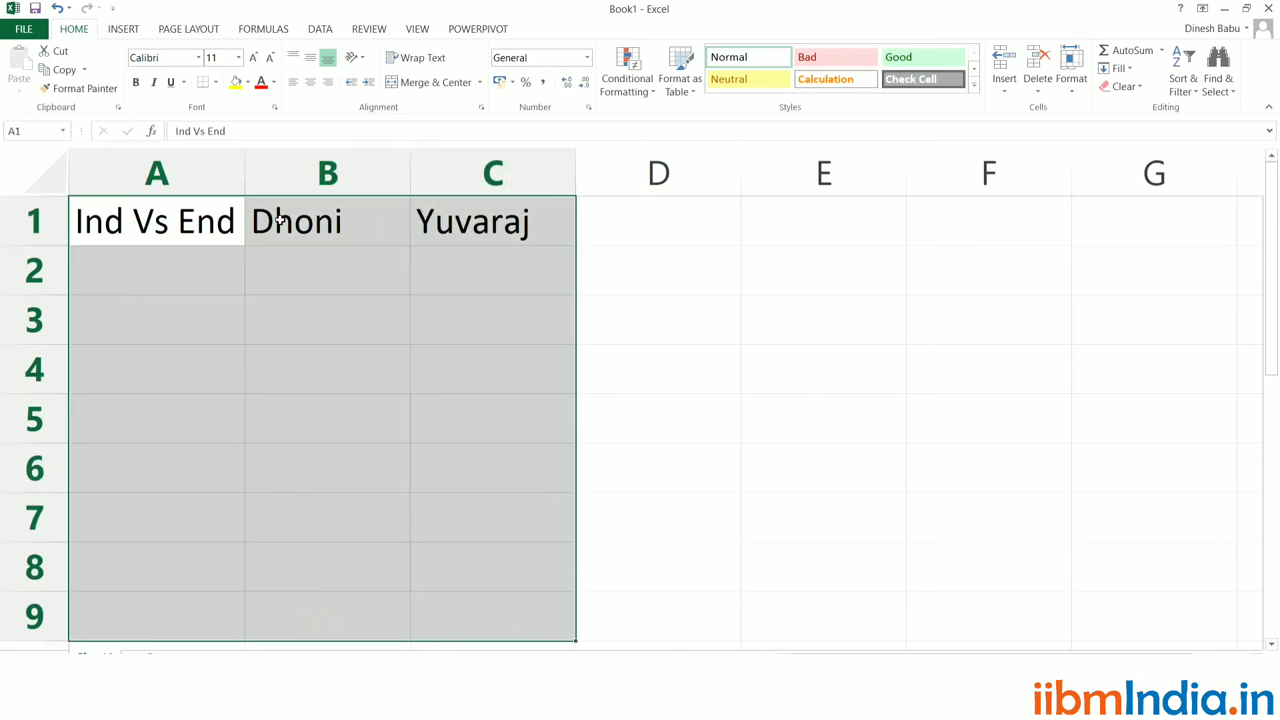
left_click(311, 58)
left_click(310, 81)
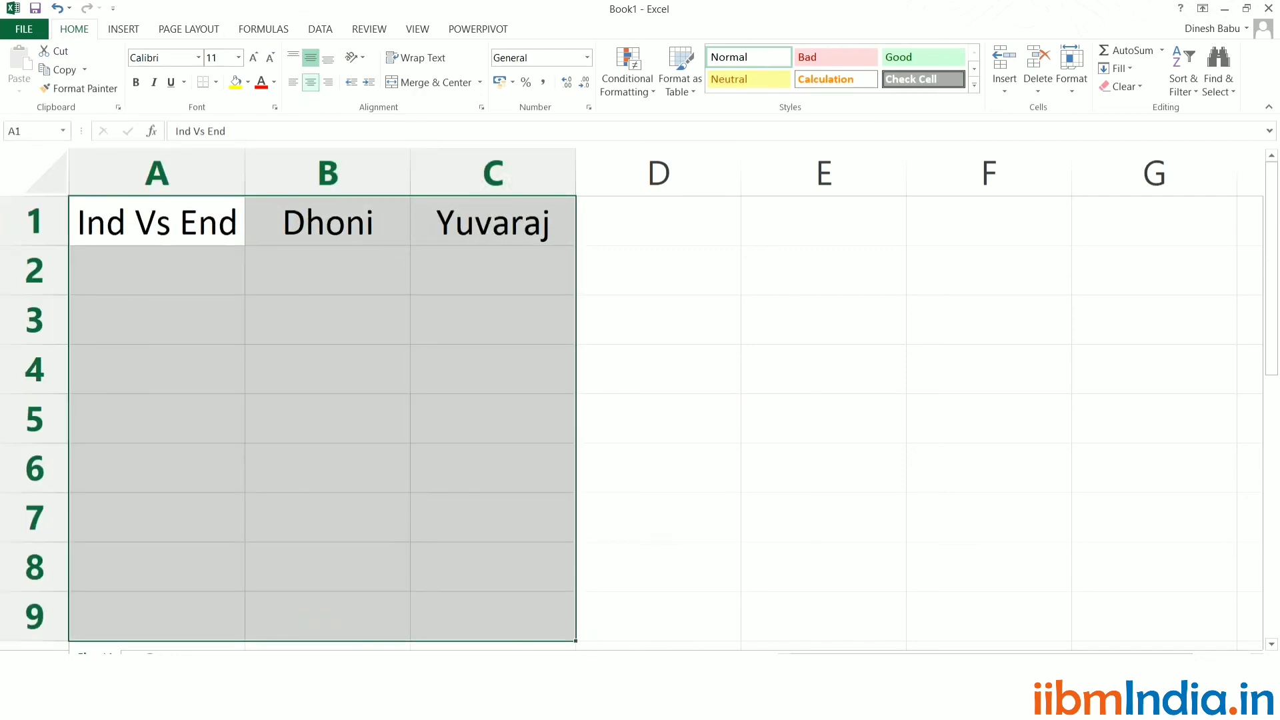
left_click(137, 82)
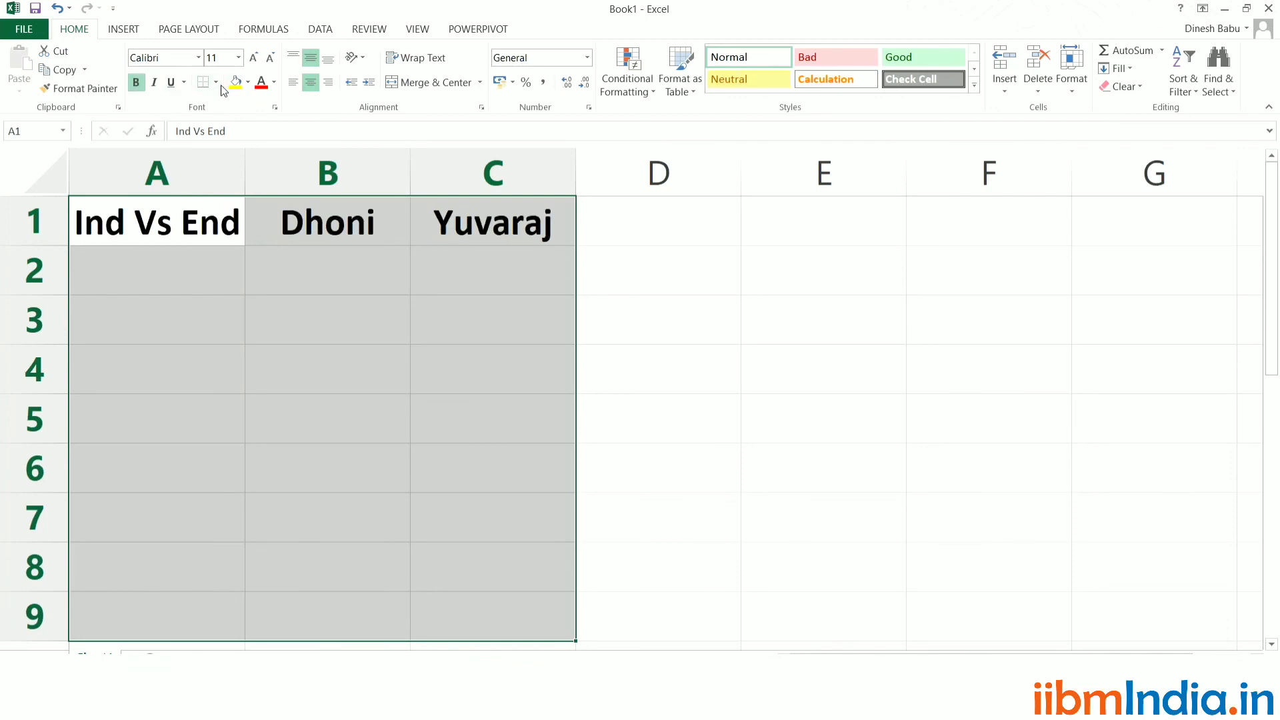
- Apply all borders to A1:C9 and a thick box border around the range
left_click(216, 82)
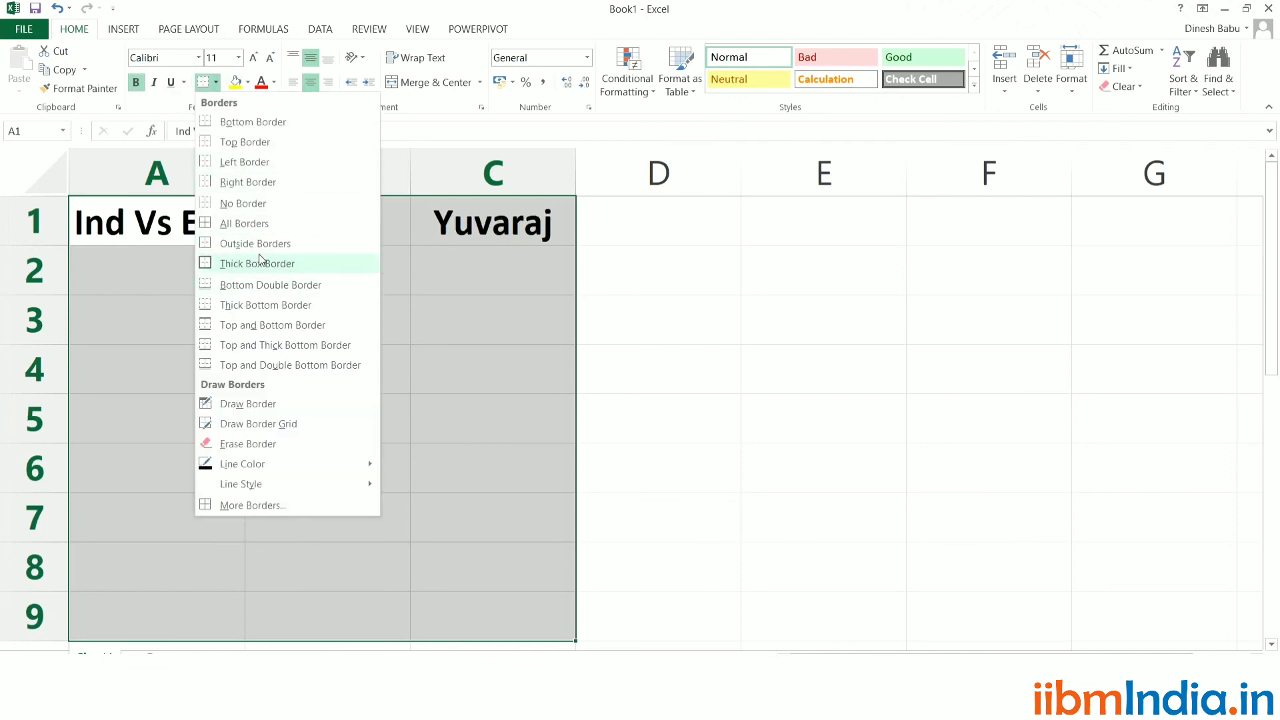
left_click(262, 224)
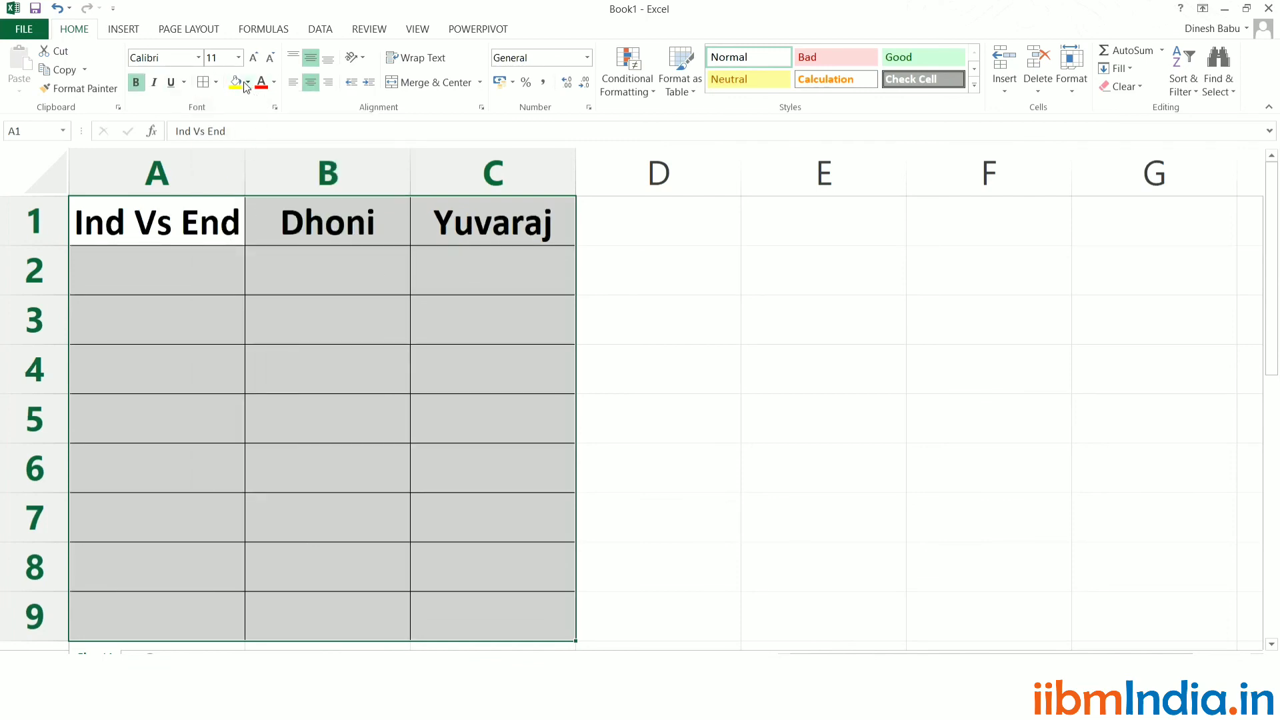
left_click(216, 82)
left_click(250, 264)
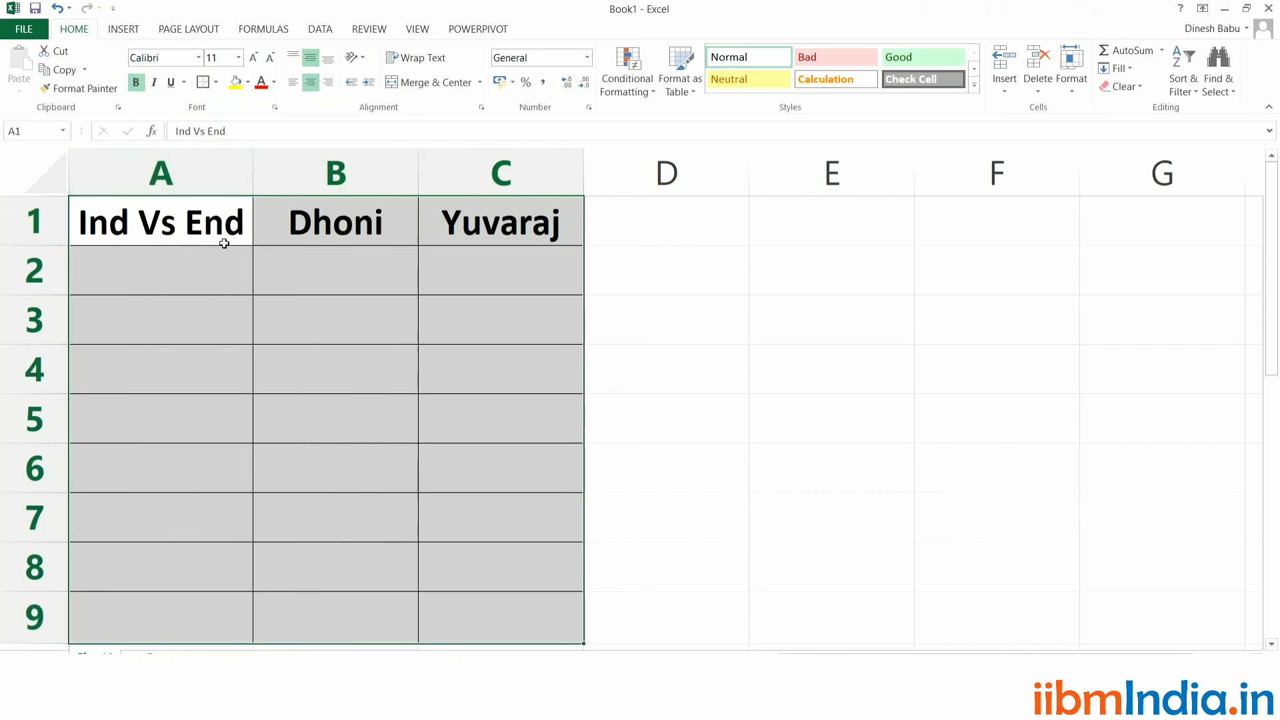
- Add a thick box border around A1:C6 to separate the match rows from the rows beneath
left_click(206, 264)
left_click_drag(180, 214, 471, 482)
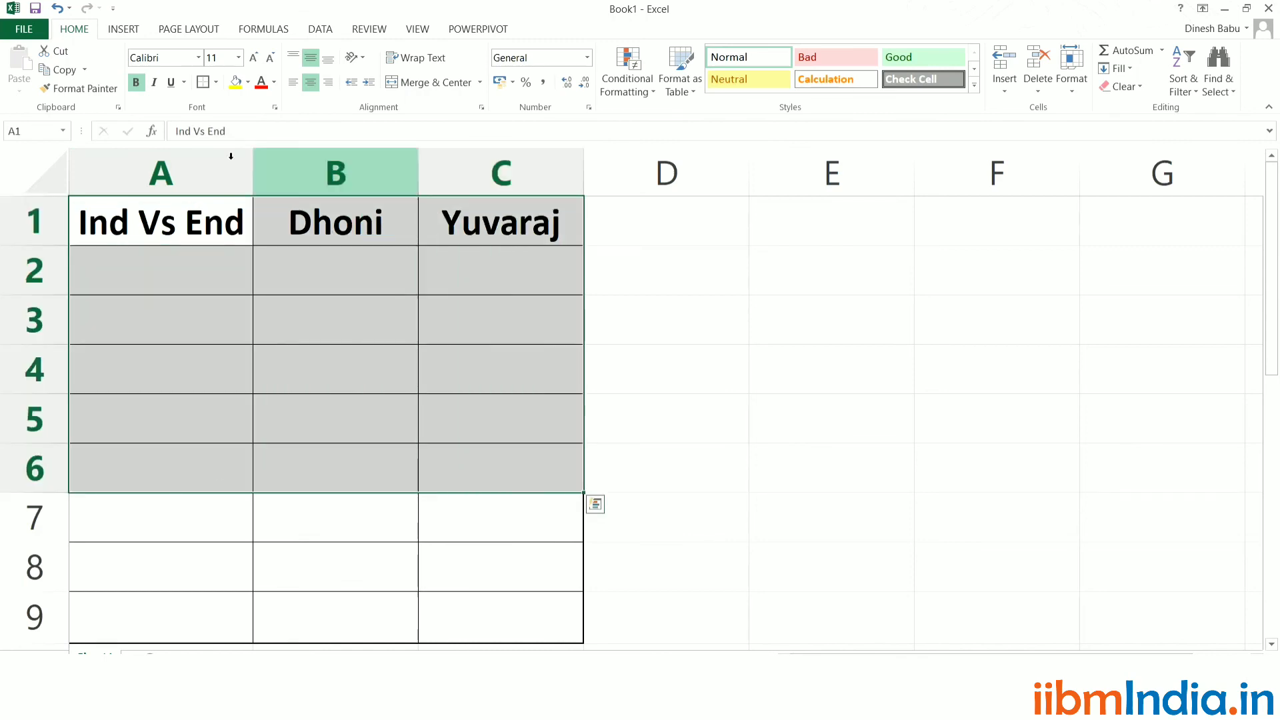
left_click(202, 82)
left_click(291, 322)
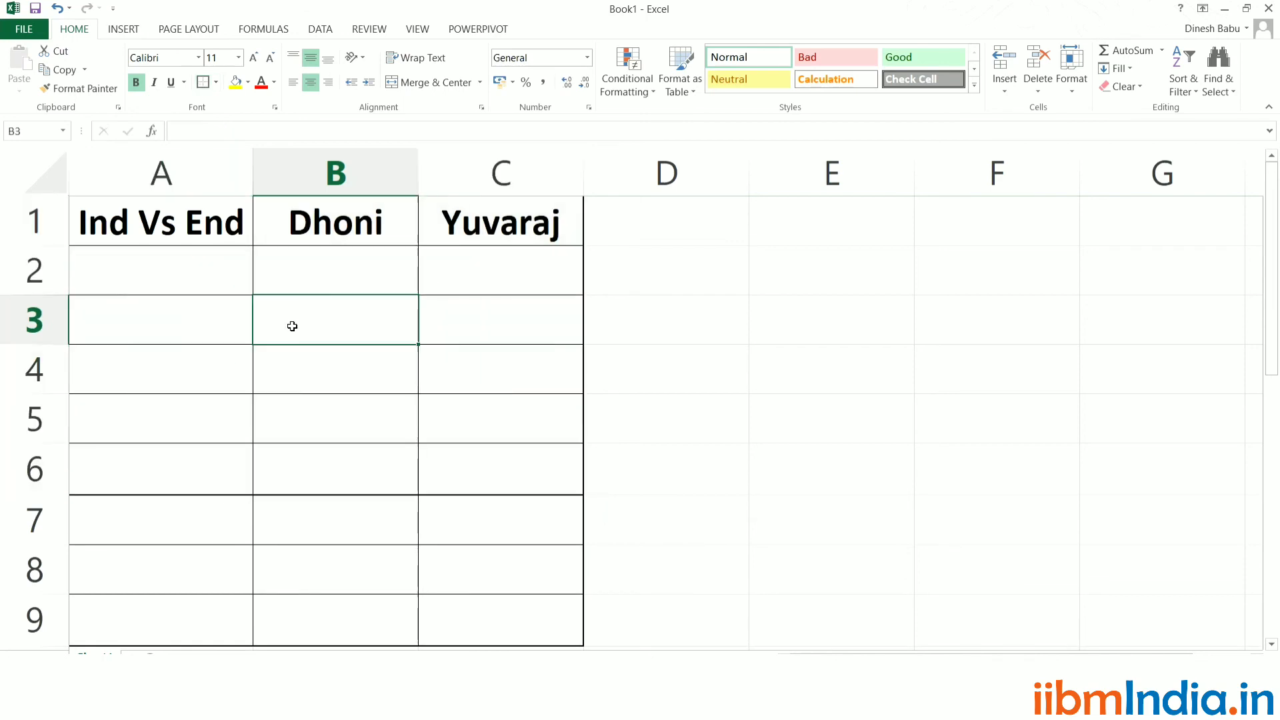
- Number the matches 1 to 5 in cells A2 to A6
left_click(191, 267)
type("1")
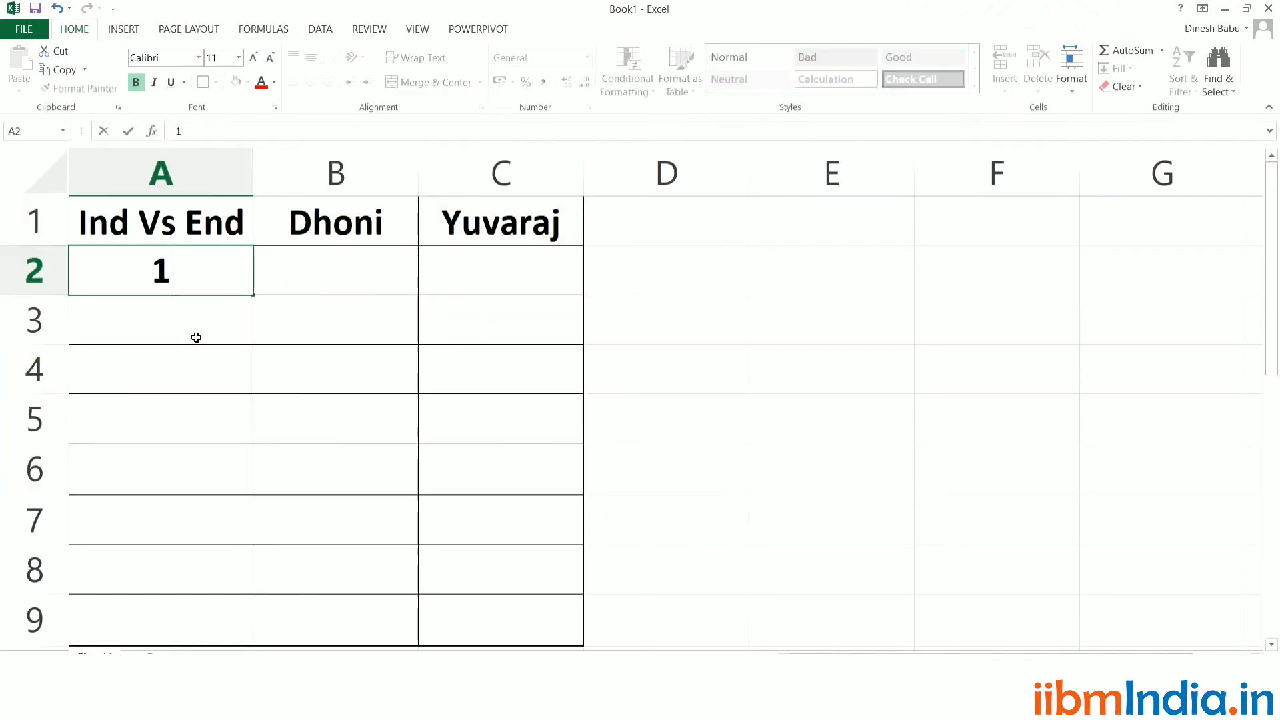
key("Return")
key("F2")
type("2")
key("Return")
type("3")
key("Return")
type("4")
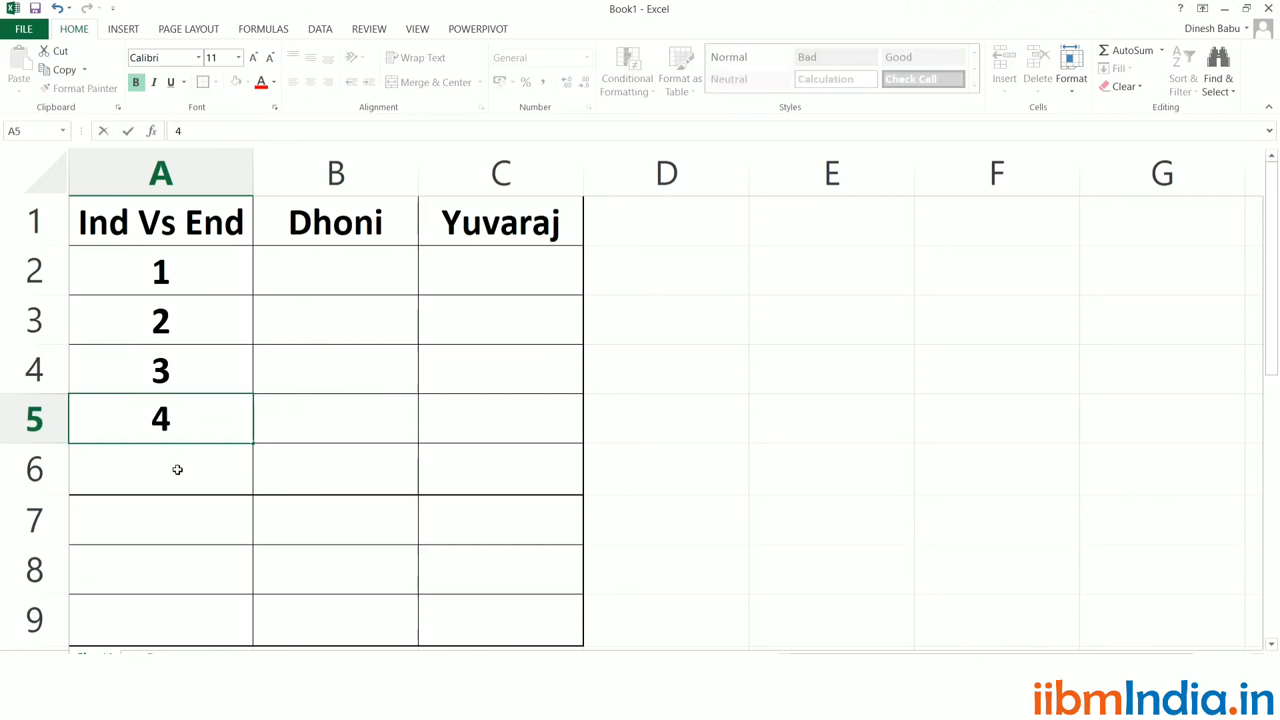
key("Return")
type("5")
key("Return")
- Enter the row labels "Sum", "Average" and "Std Dev" in cells A7 to A9
type("Sum")
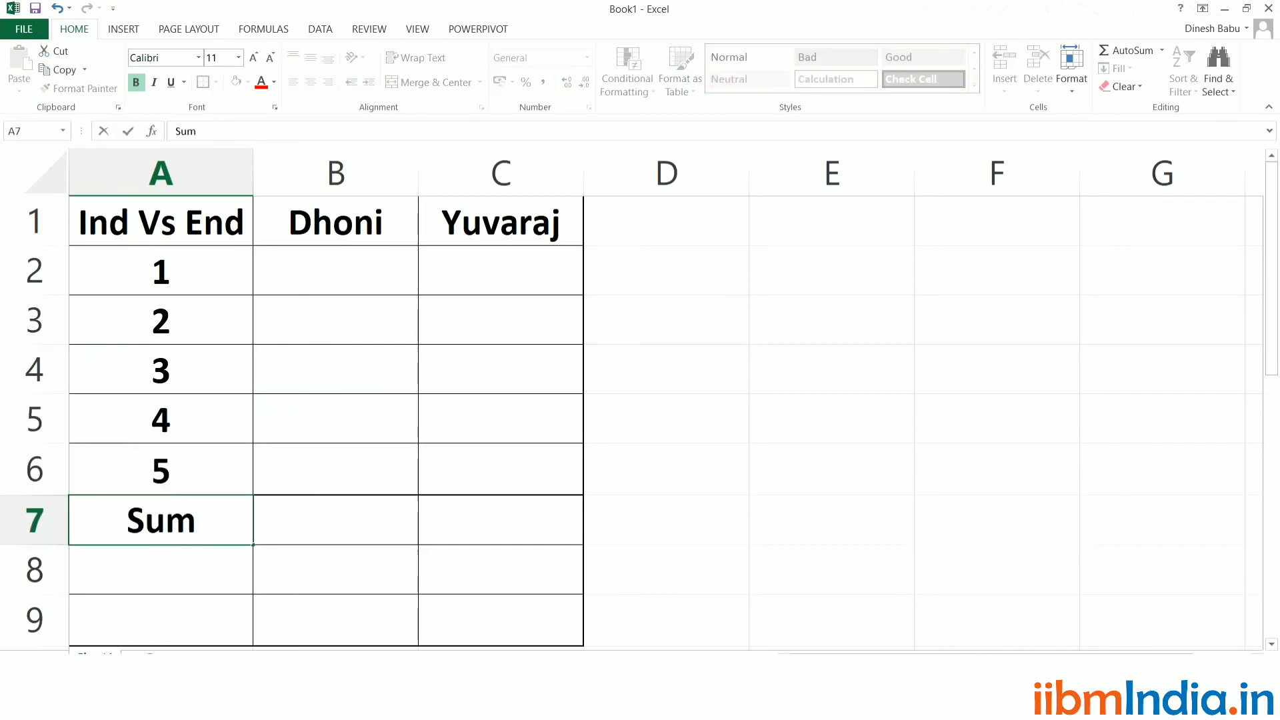
key("Return")
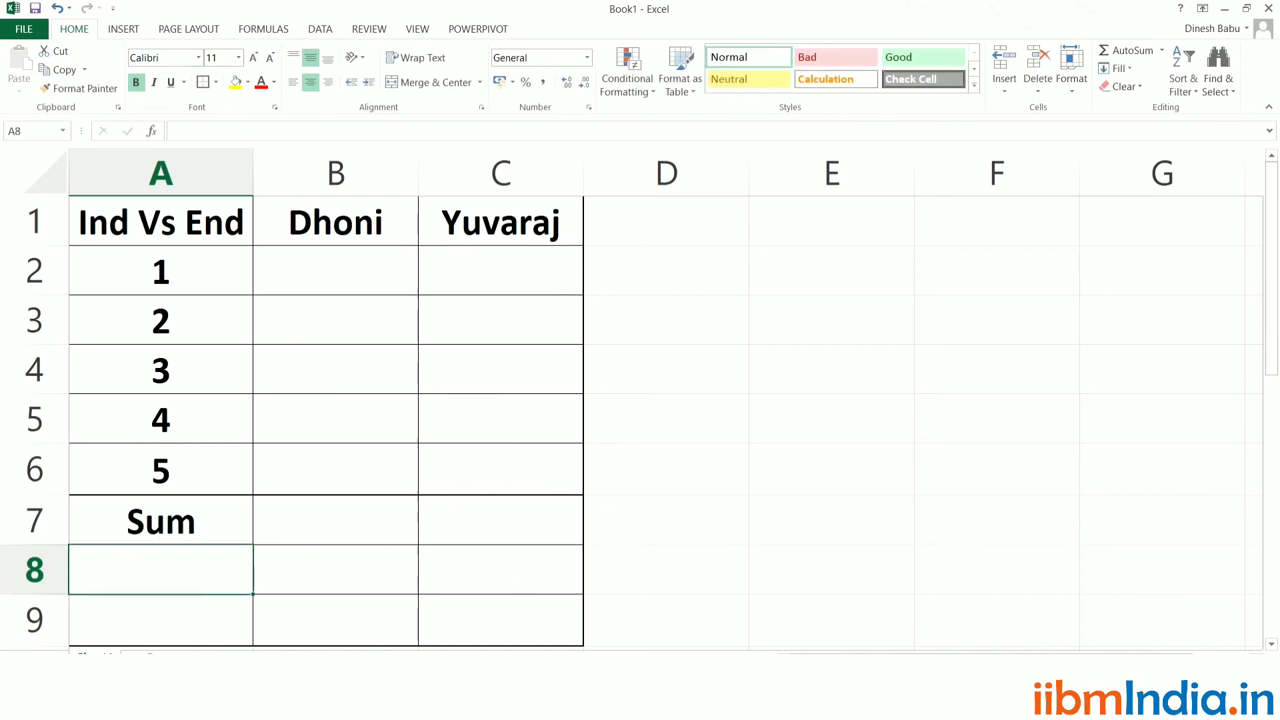
type("Average")
key("Return")
type("Std Dev")
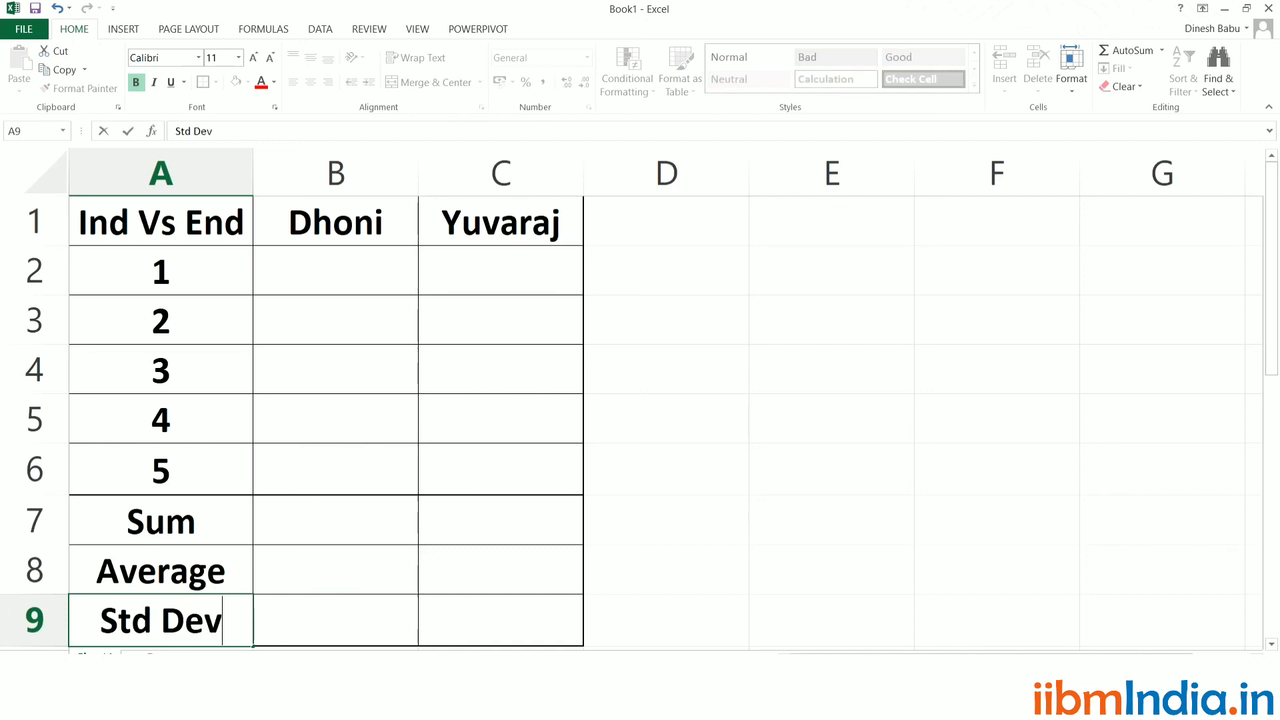
left_click(703, 376)
- Enter the match 1 scores: 120 for Dhoni and 65 for Yuvaraj
left_click(331, 263)
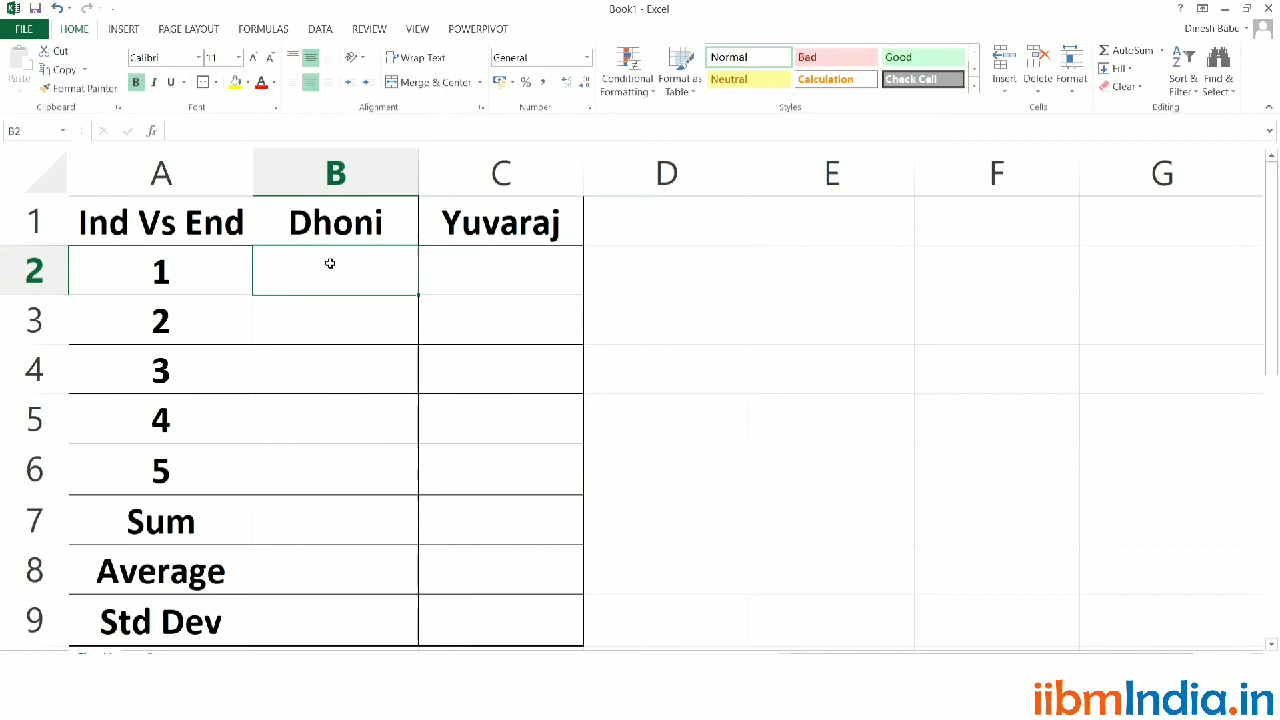
type("120")
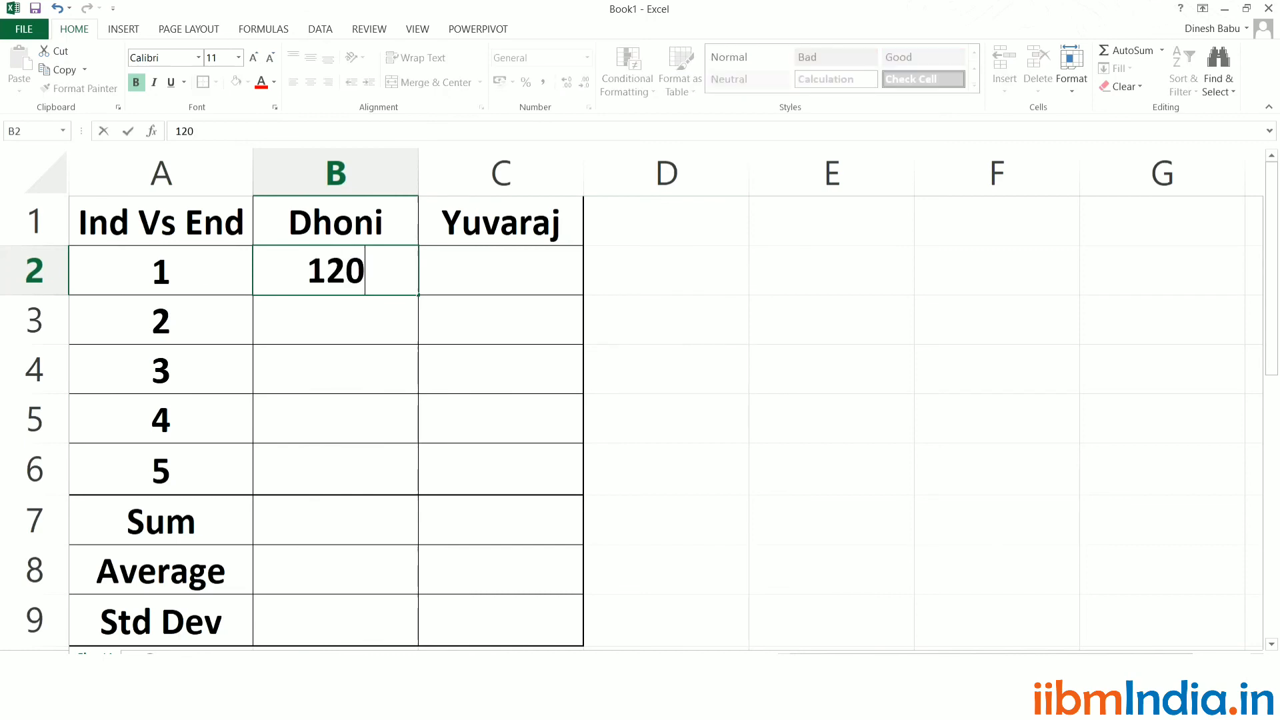
key("Tab")
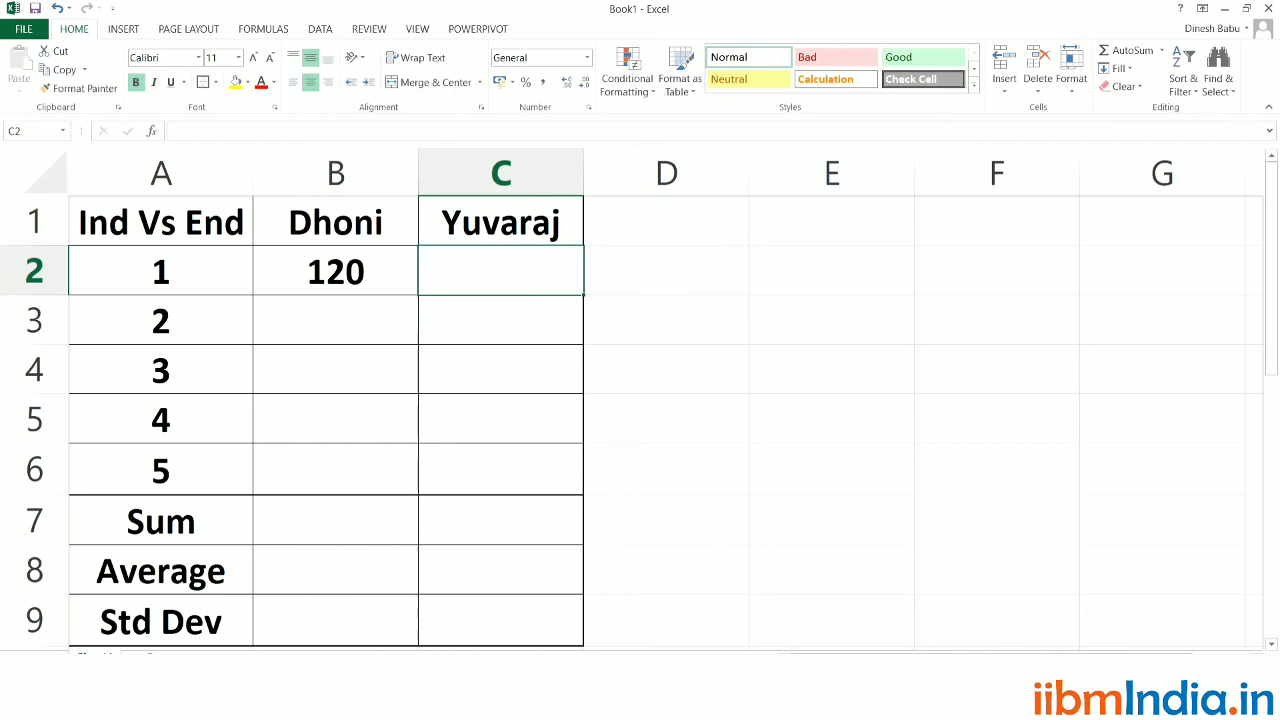
type("65")
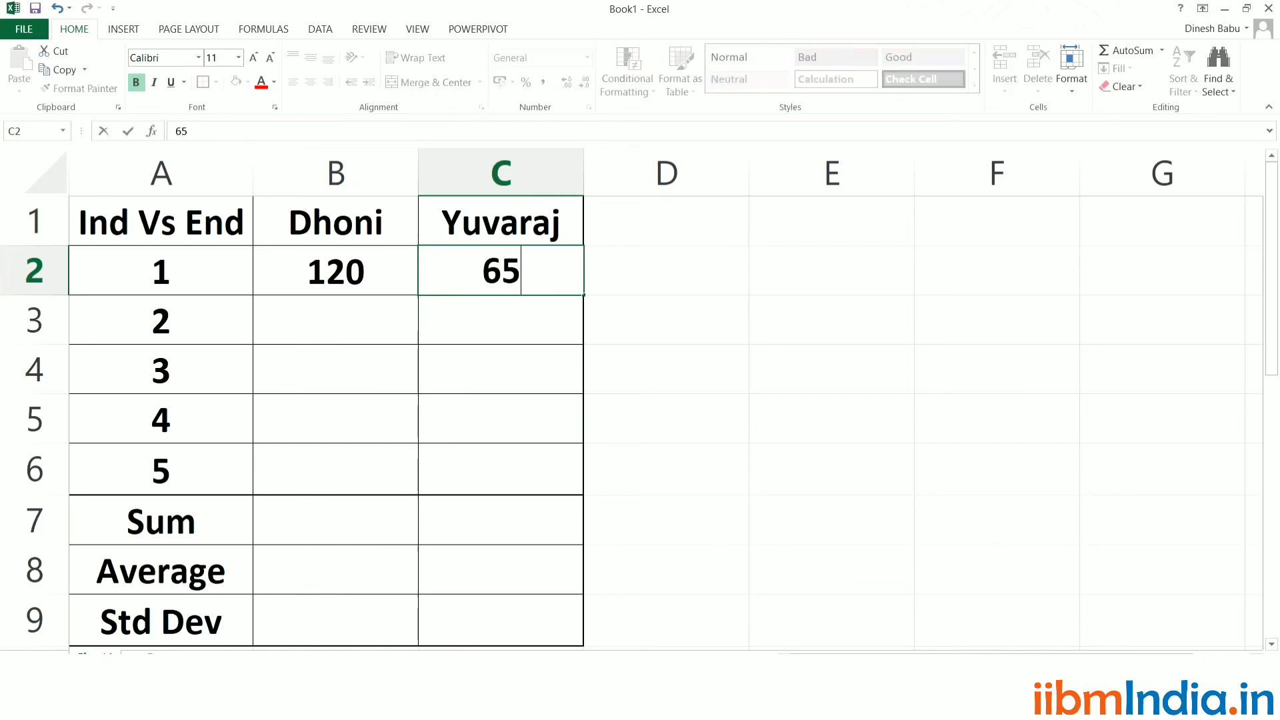
key("Return")
- Enter the match 2 scores: 90 for Dhoni and 58 for Yuvaraj
left_click(335, 320)
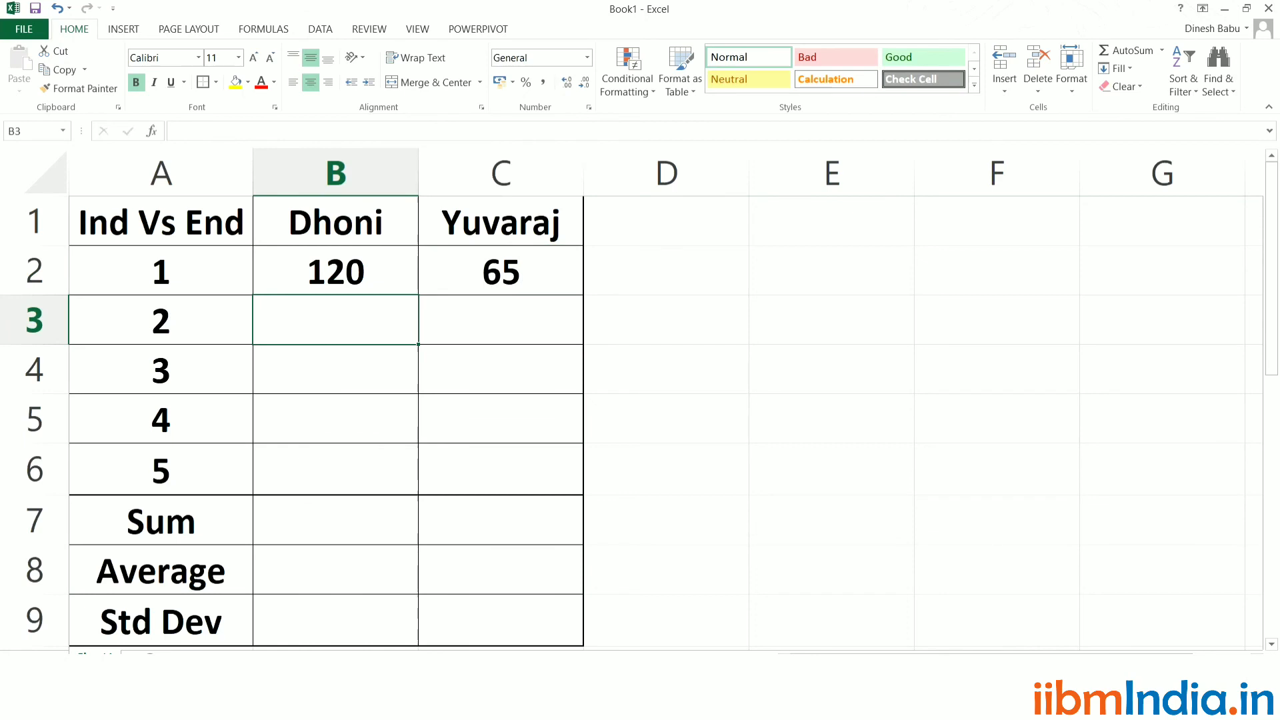
type("90")
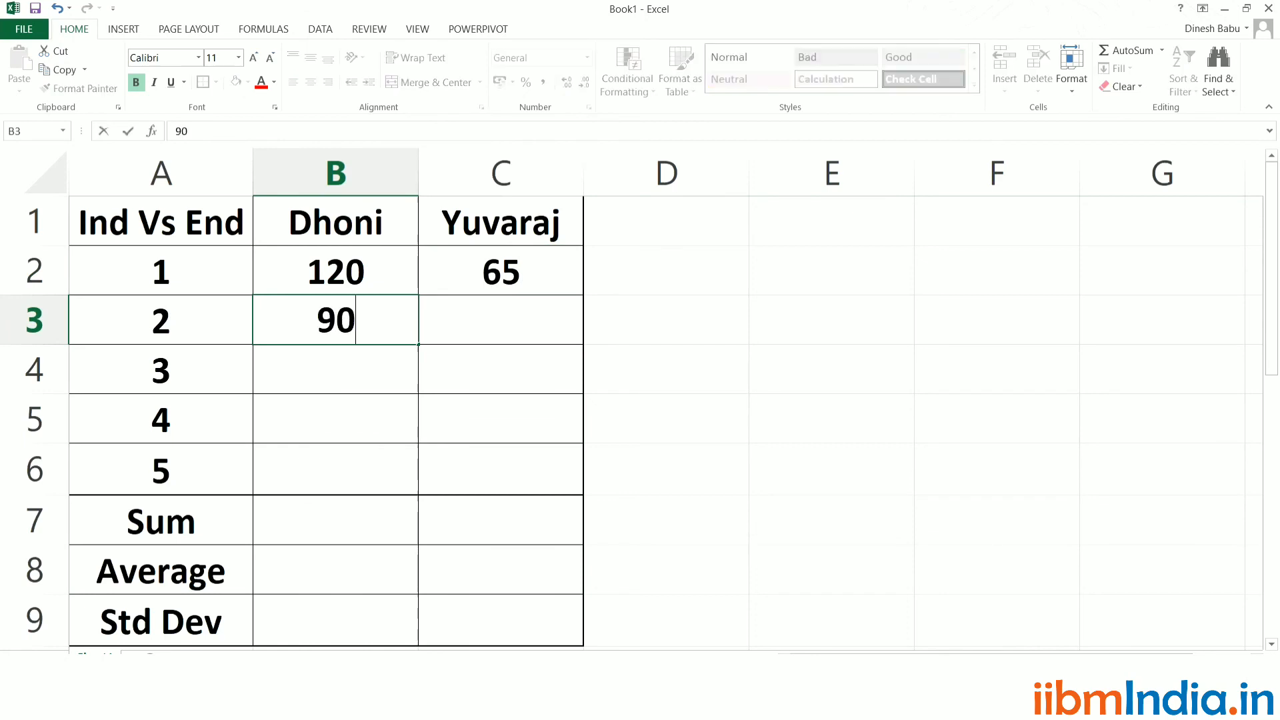
left_click(501, 320)
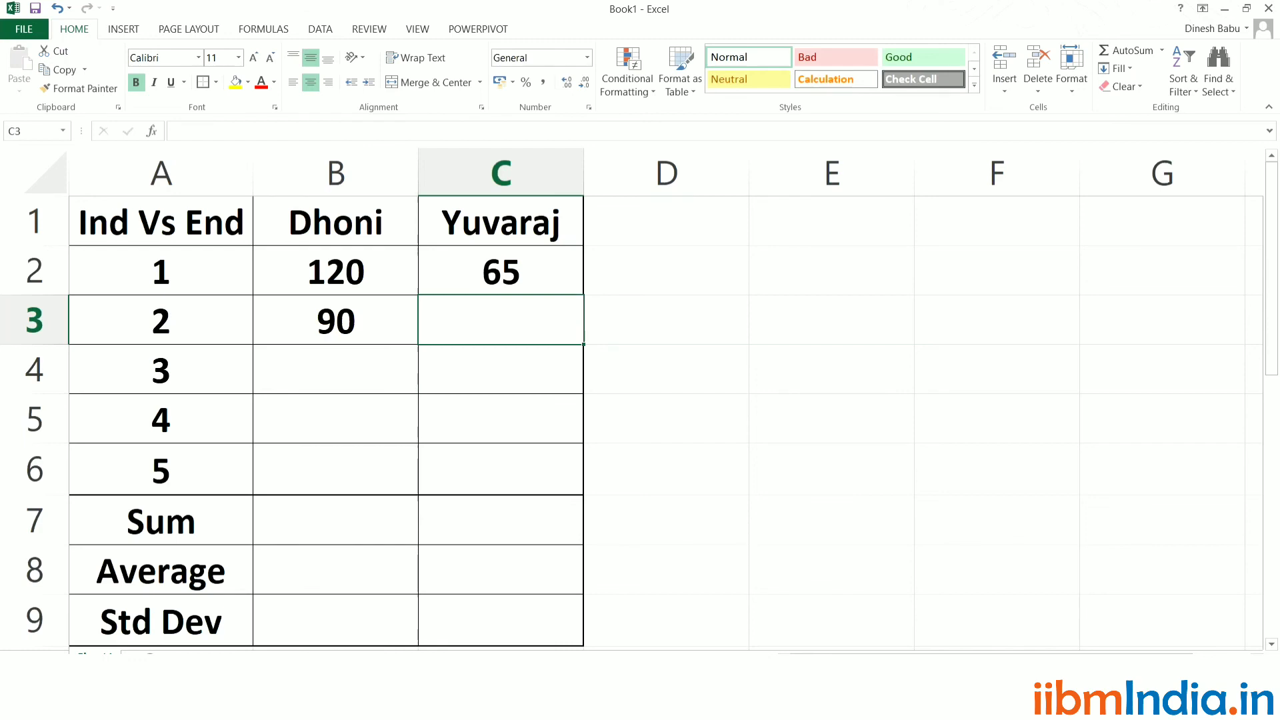
type("58")
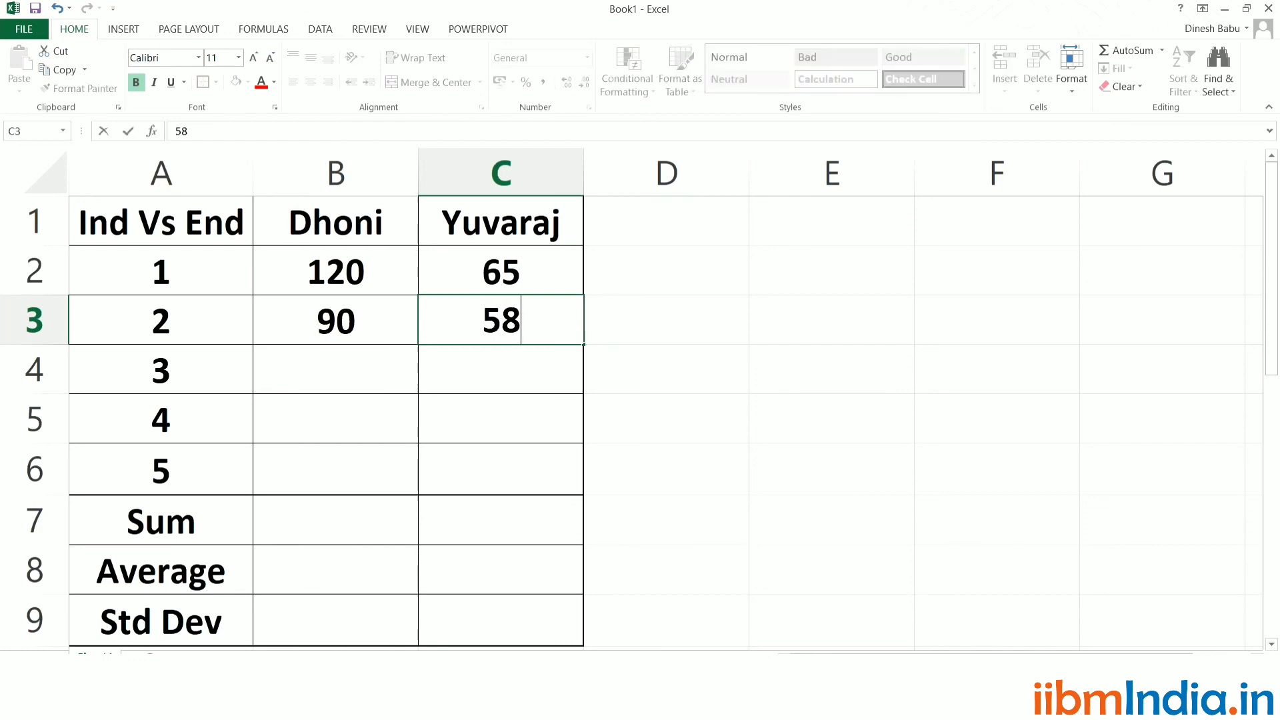
key("Return")
- Enter the match 3 scores: 30 for Dhoni and 55 for Yuvaraj
left_click(336, 368)
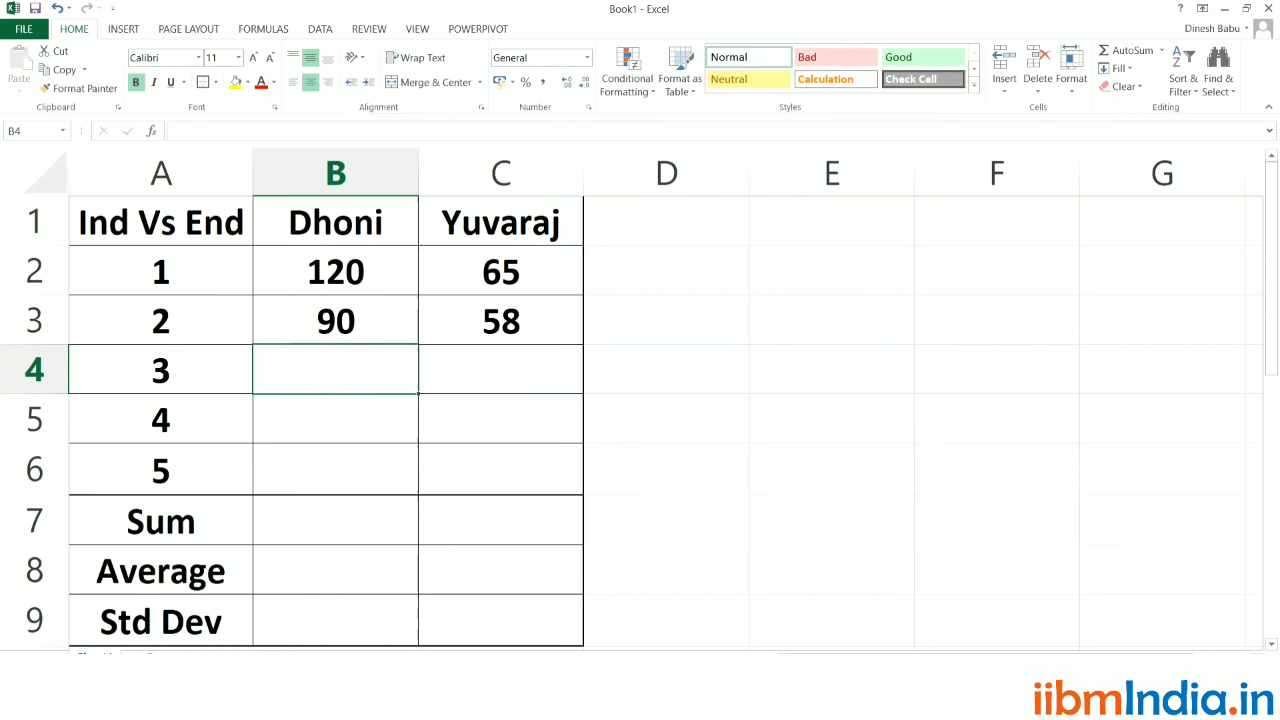
type("30")
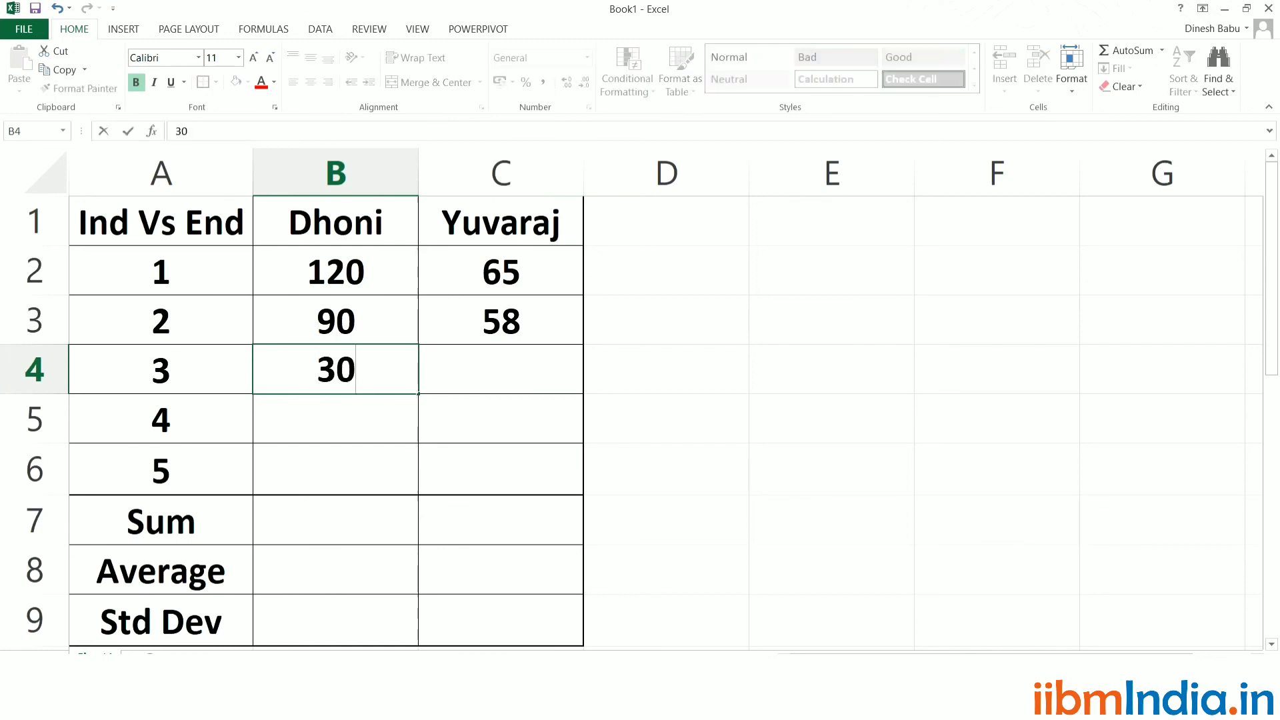
left_click(501, 368)
type("55")
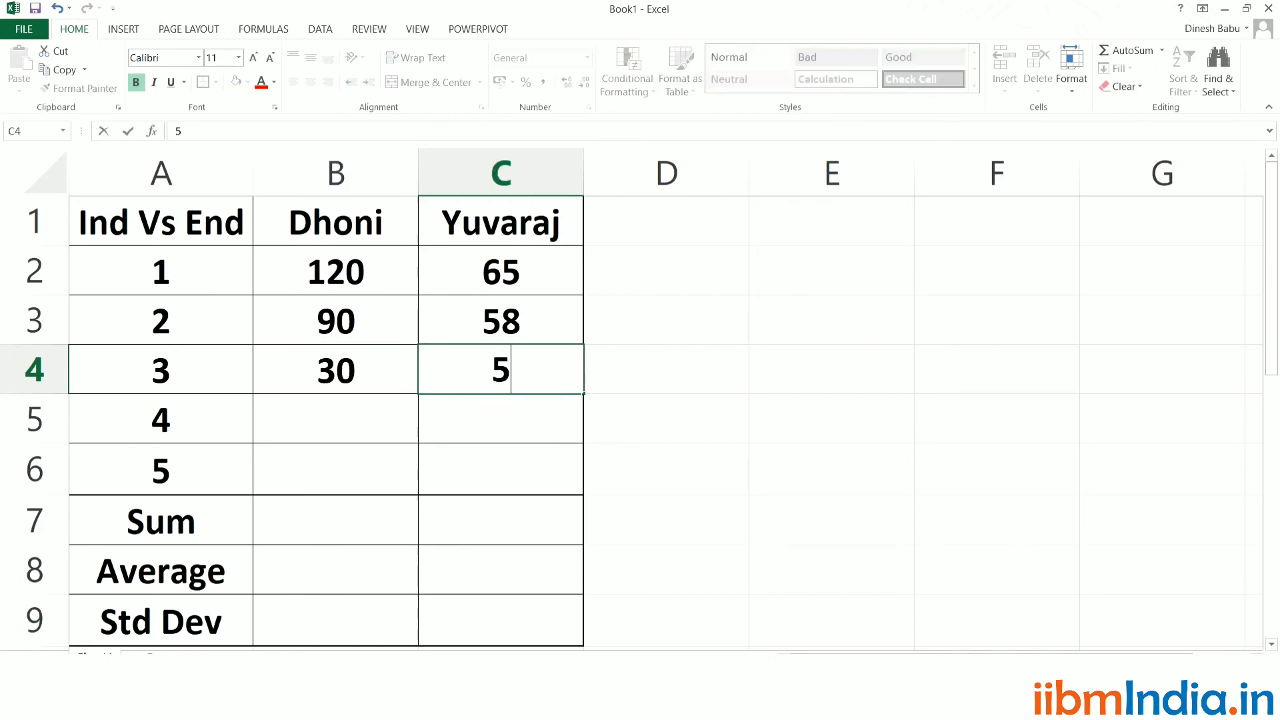
left_click(501, 419)
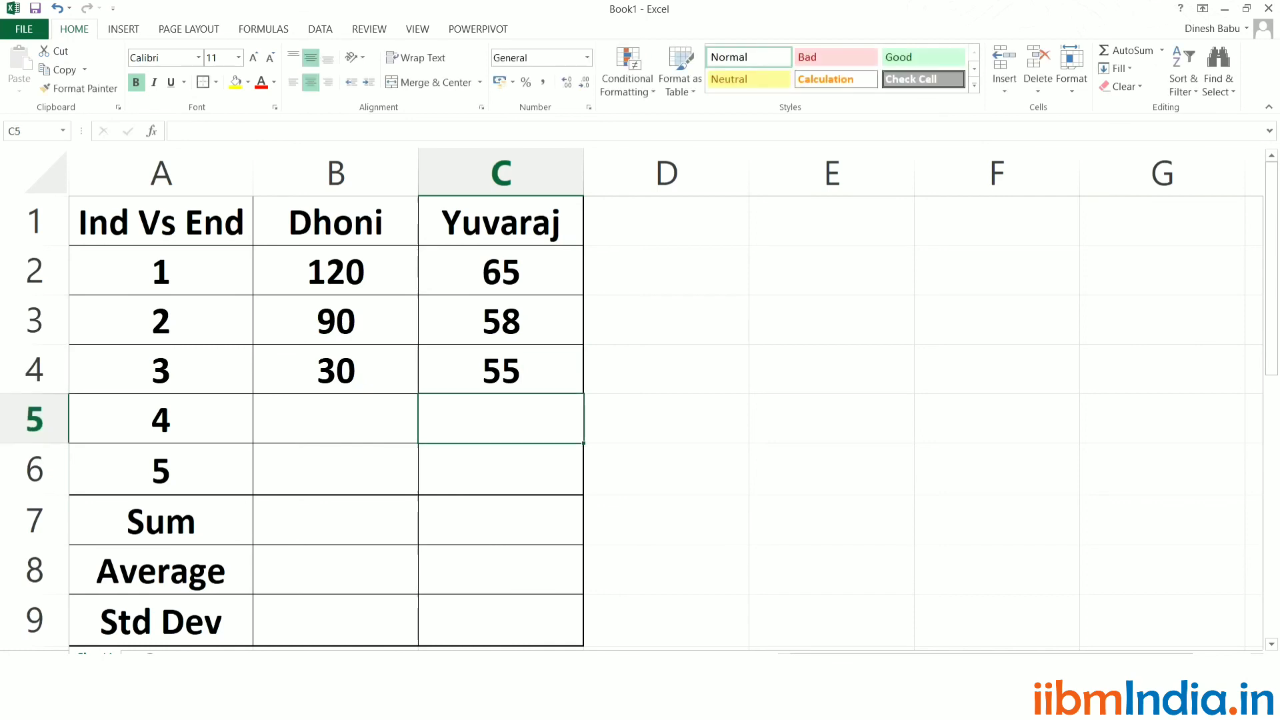
- Enter the match 4 scores: 0 for Dhoni and 62 for Yuvaraj
left_click(335, 418)
type("0")
left_click(500, 419)
type("62")
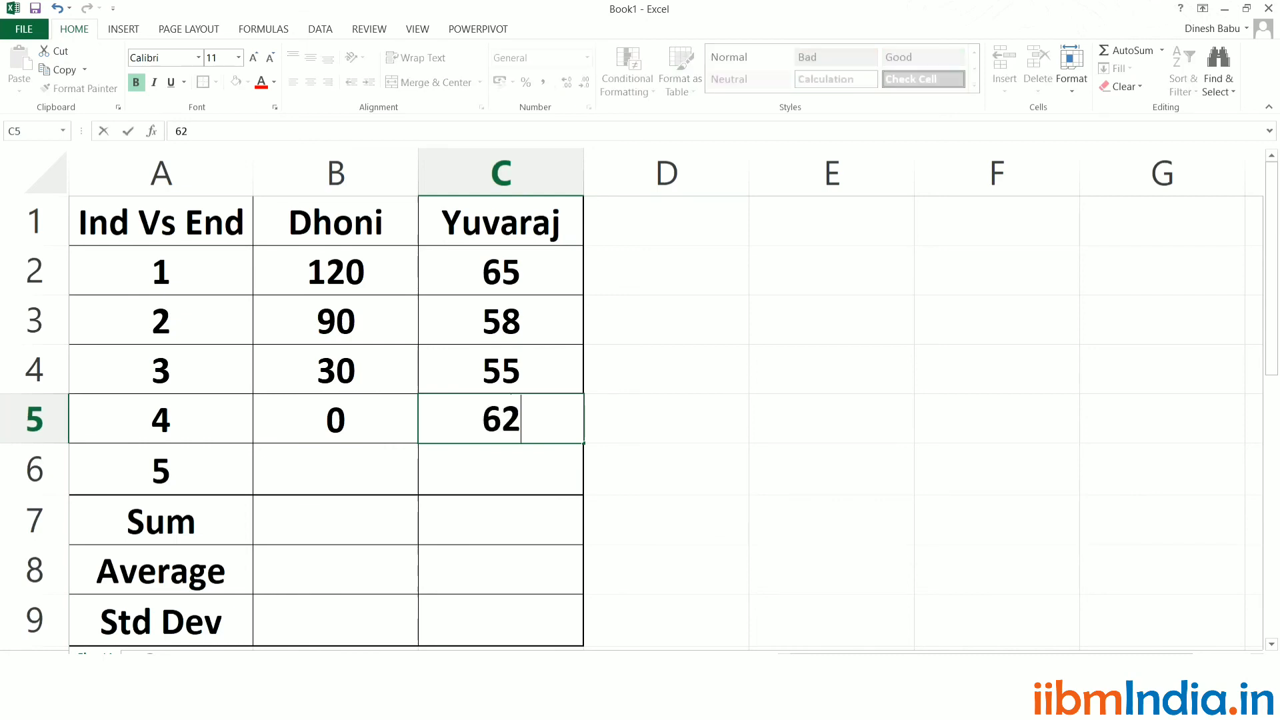
key("Return")
- Enter the match 5 scores: 60 for Dhoni and 60 for Yuvaraj
left_click(335, 469)
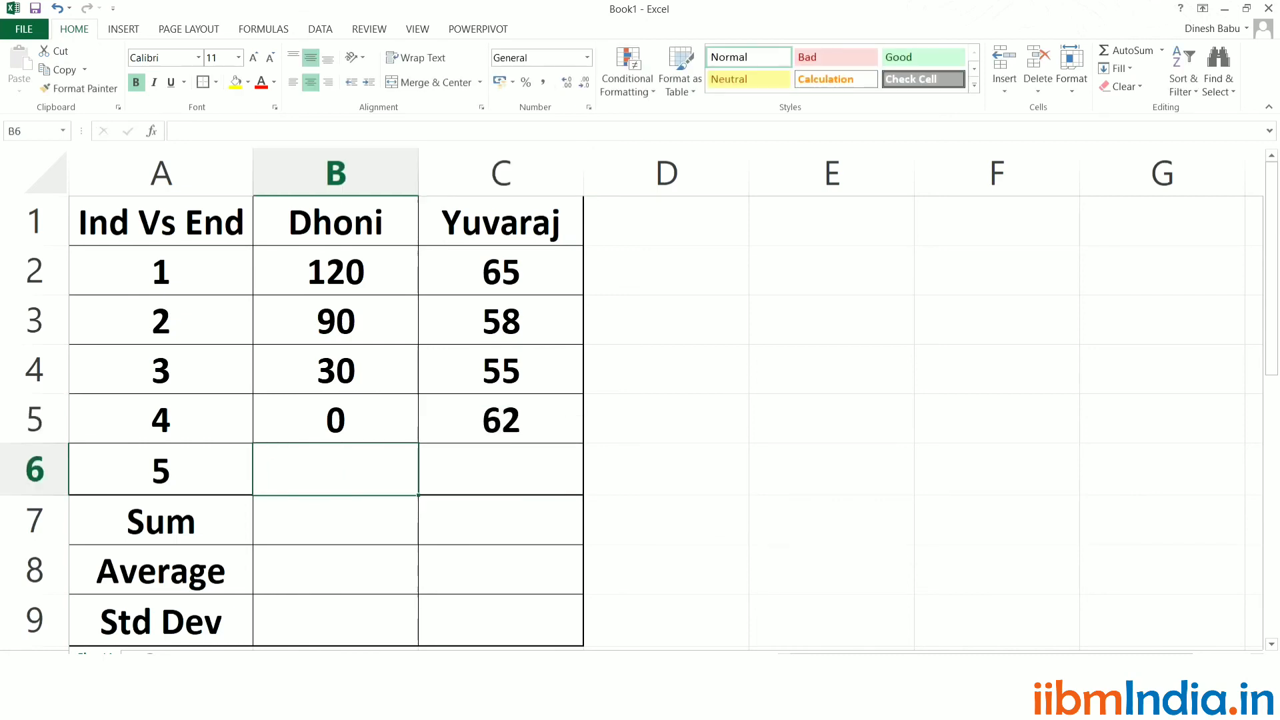
type("60")
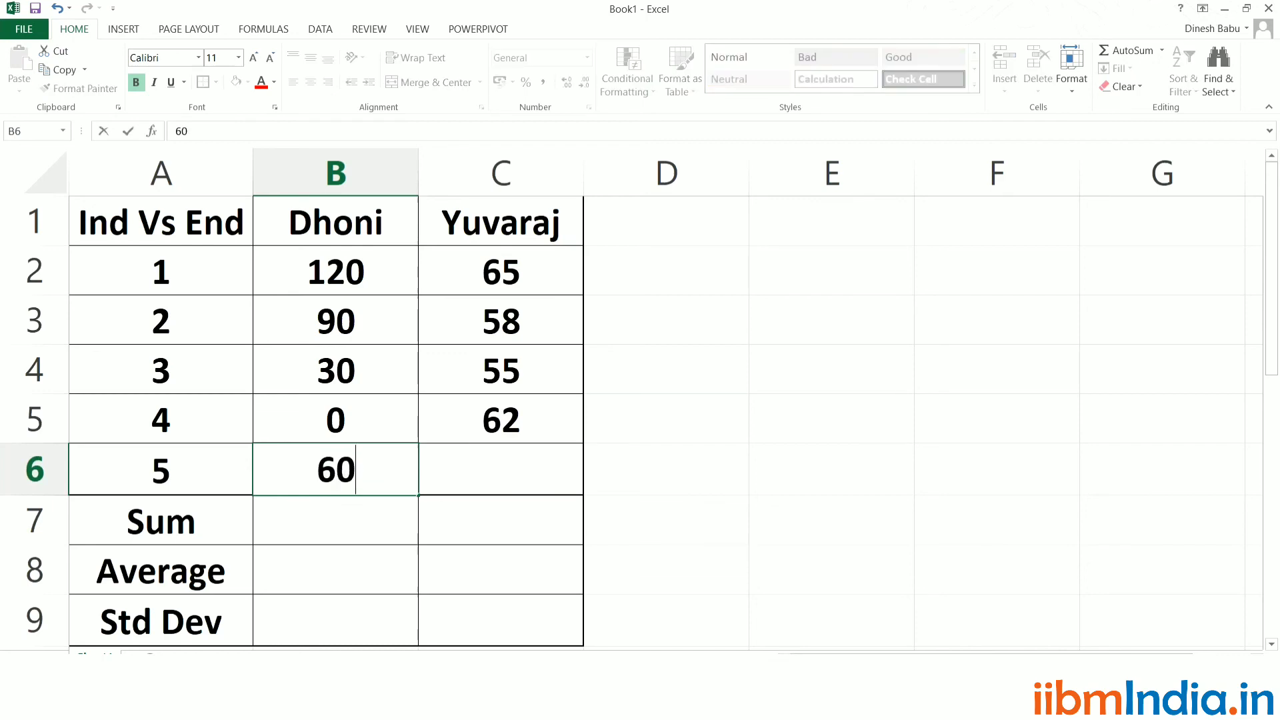
key("Tab")
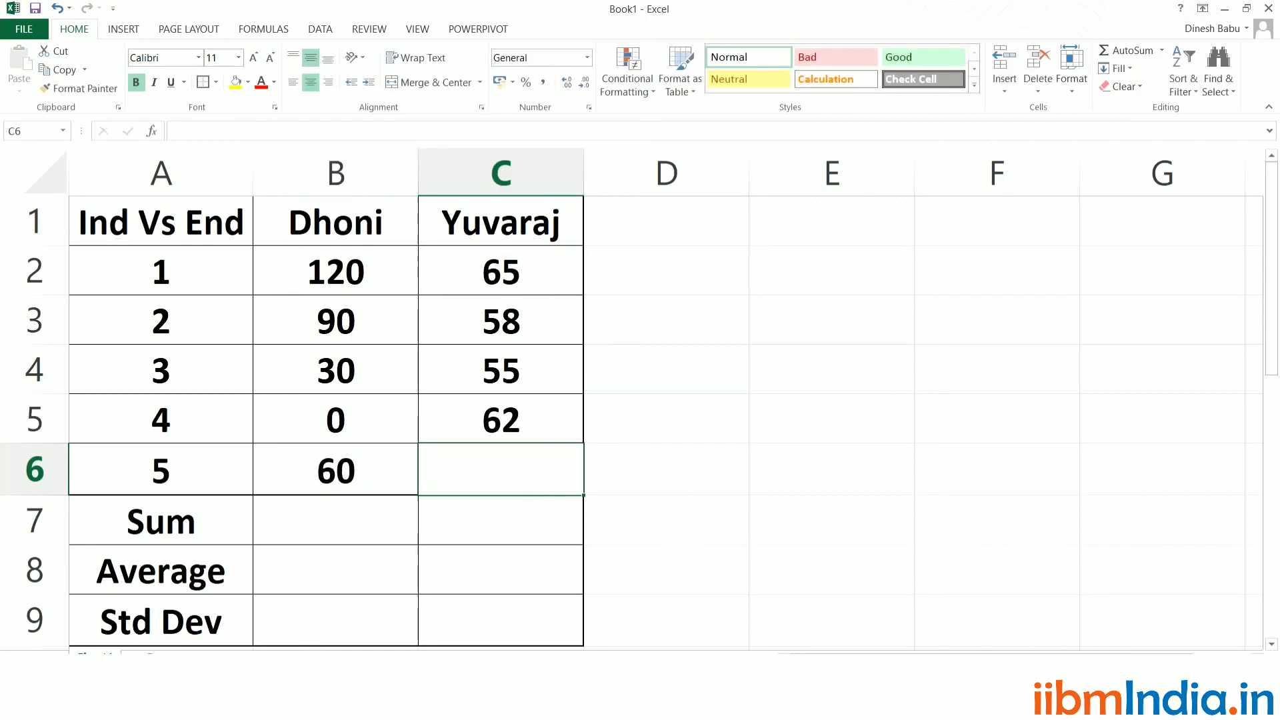
type("60")
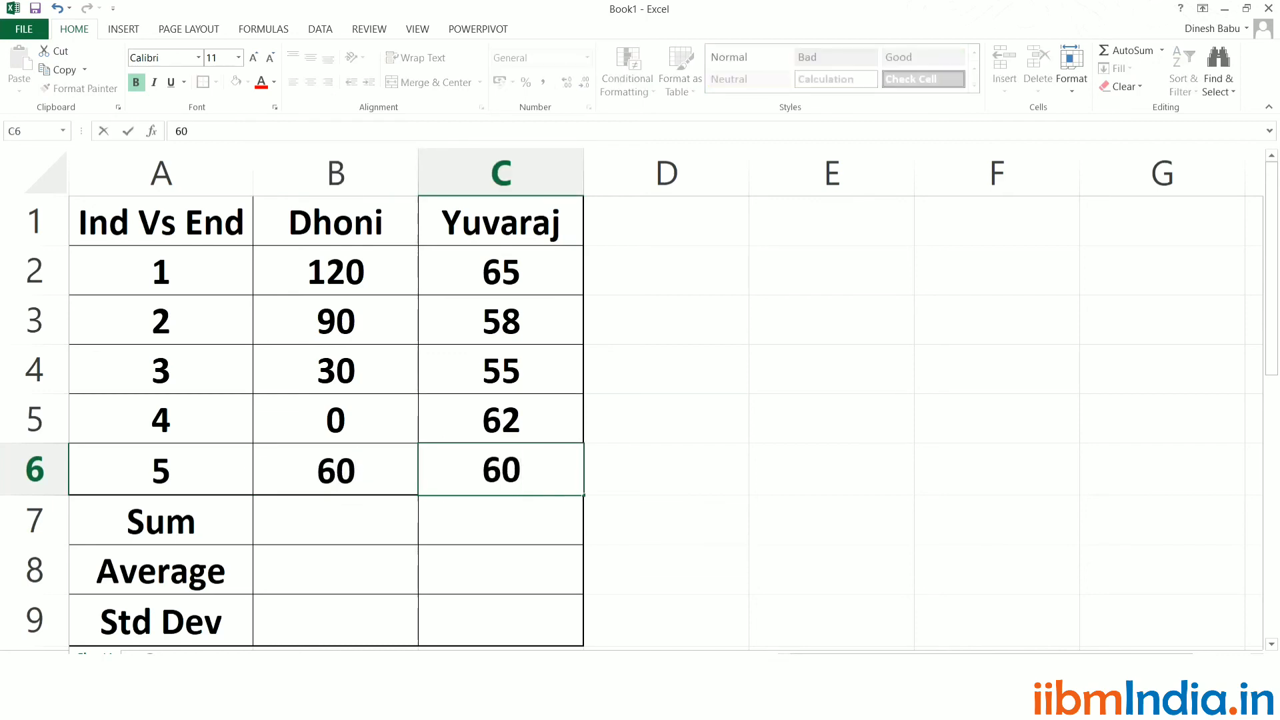
key("Return")
- Total Dhoni's five match scores in cell B7 with =SUM(B2:B6)
left_click(335, 520)
type("=sum(")
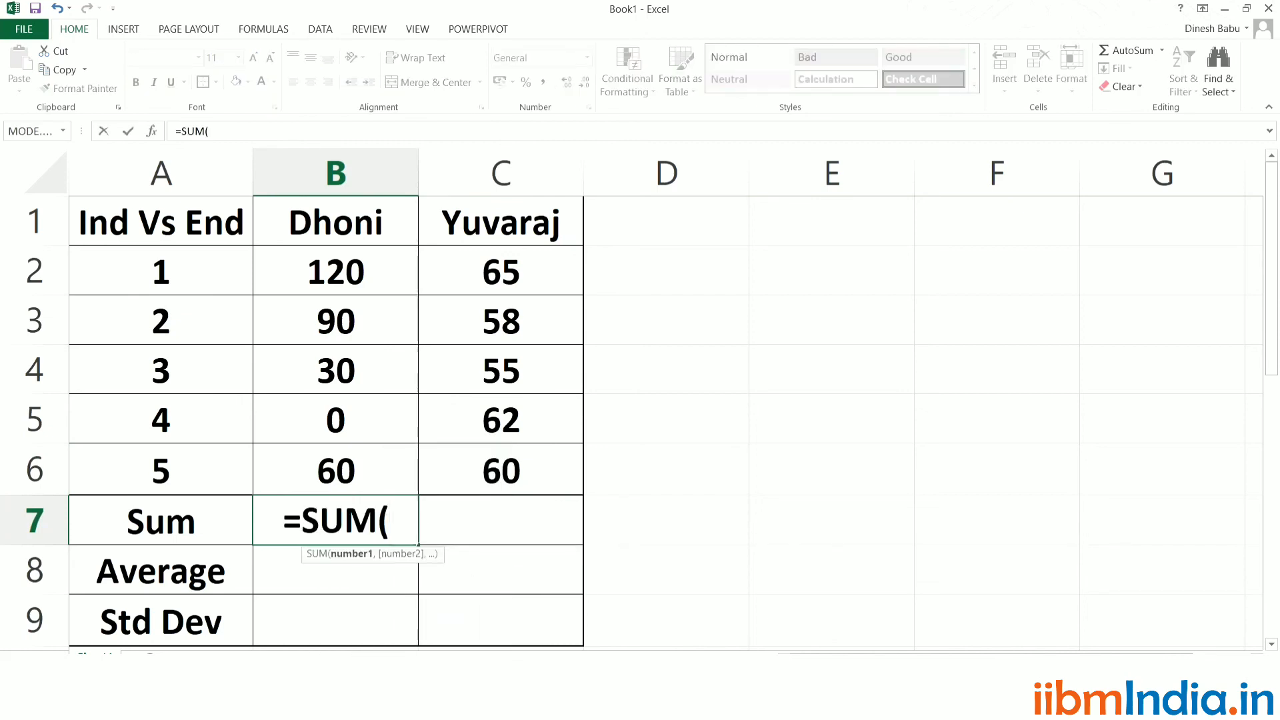
left_click_drag(360, 257, 365, 458)
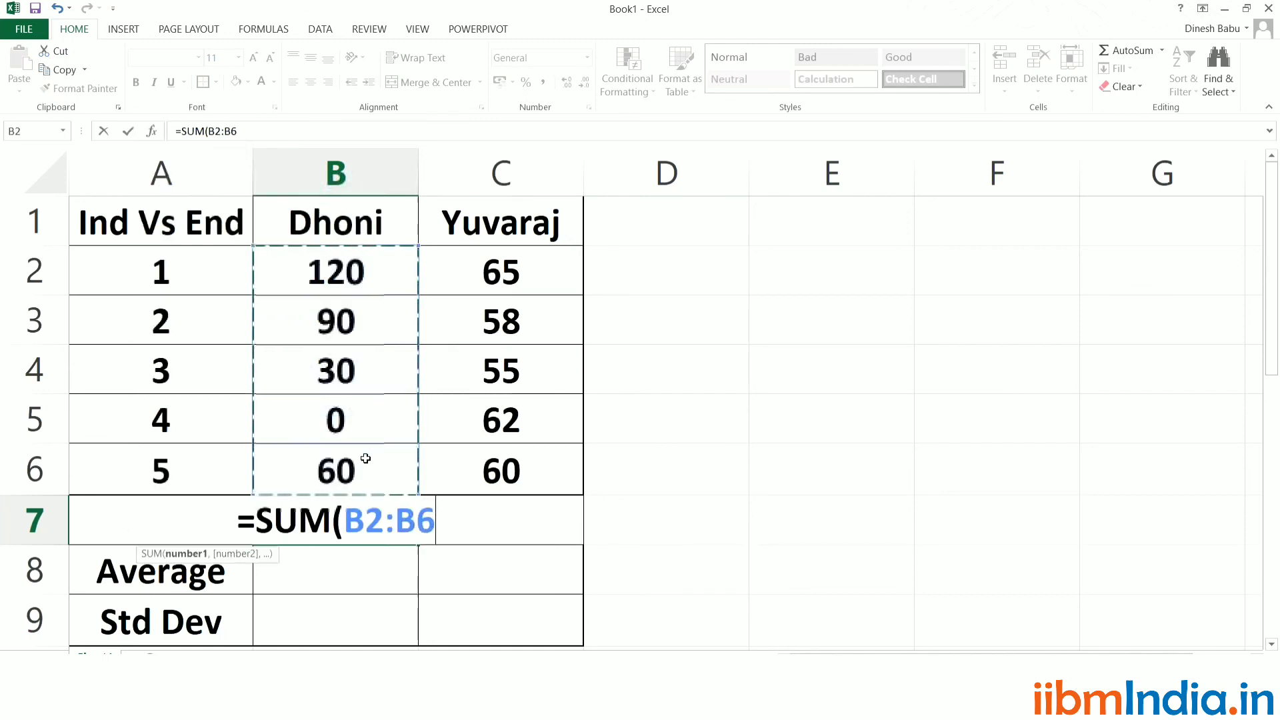
type(")")
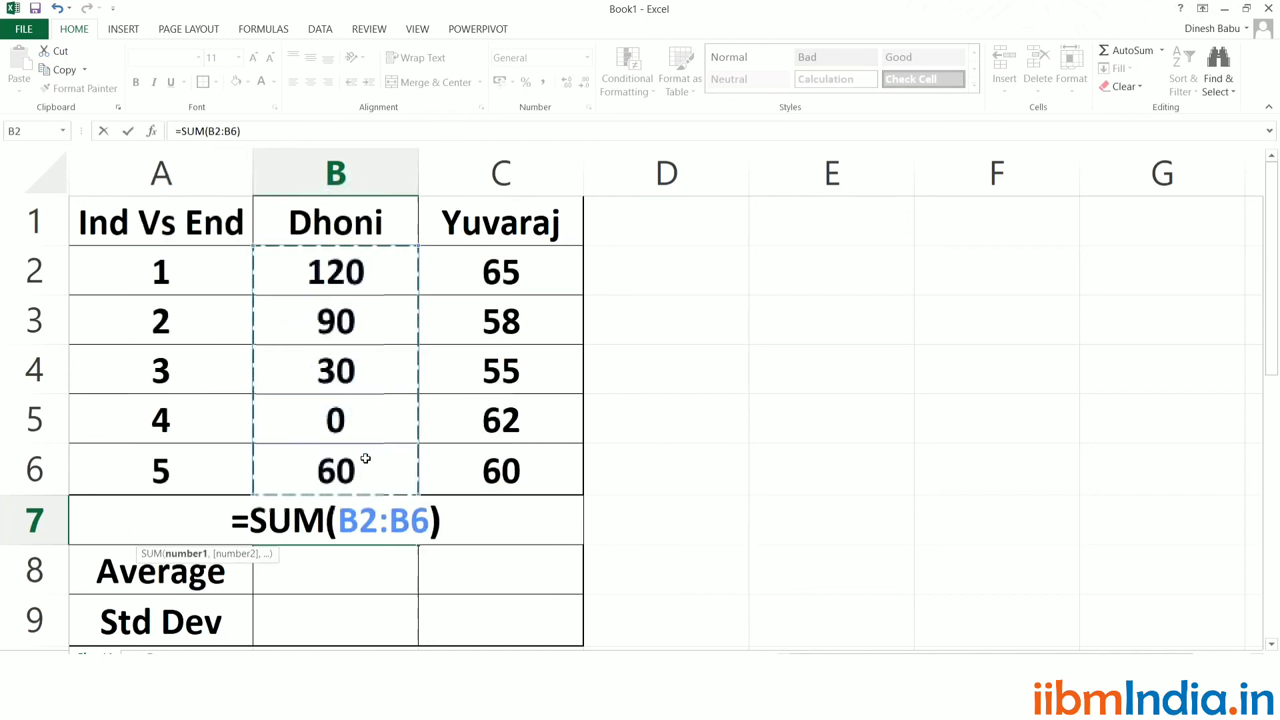
key("Return")
- Total Yuvaraj's five match scores in cell C7 with =SUM(C2:C6)
key("Up")
key("Right")
type("=sum")
key("Tab")
left_click_drag(485, 292, 495, 420)
left_click(497, 470)
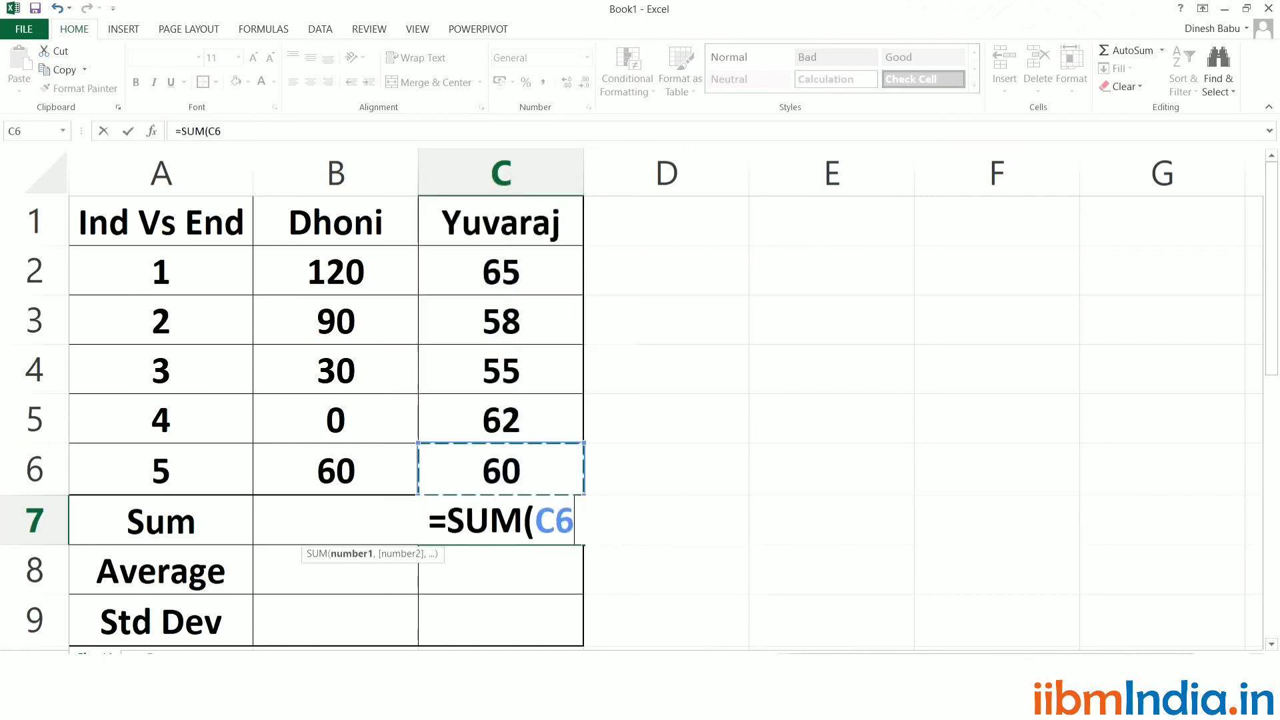
left_click_drag(486, 291, 495, 420)
left_click(492, 471)
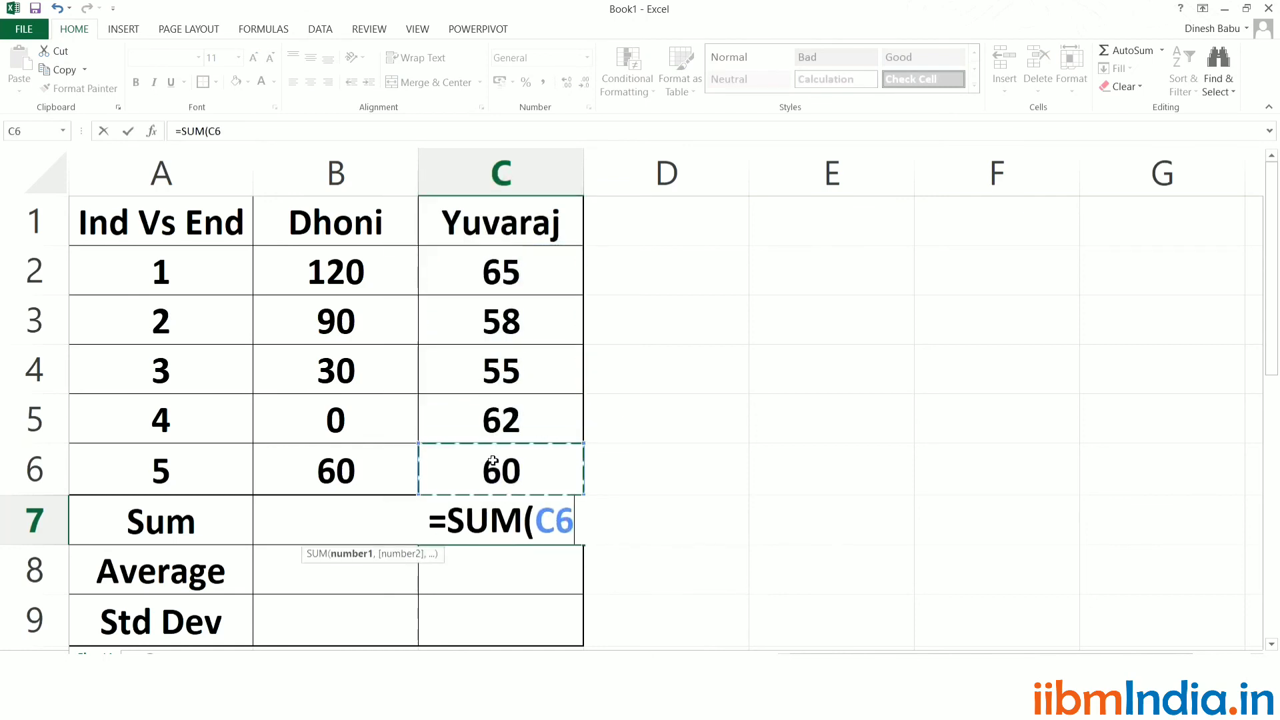
left_click_drag(502, 277, 496, 466)
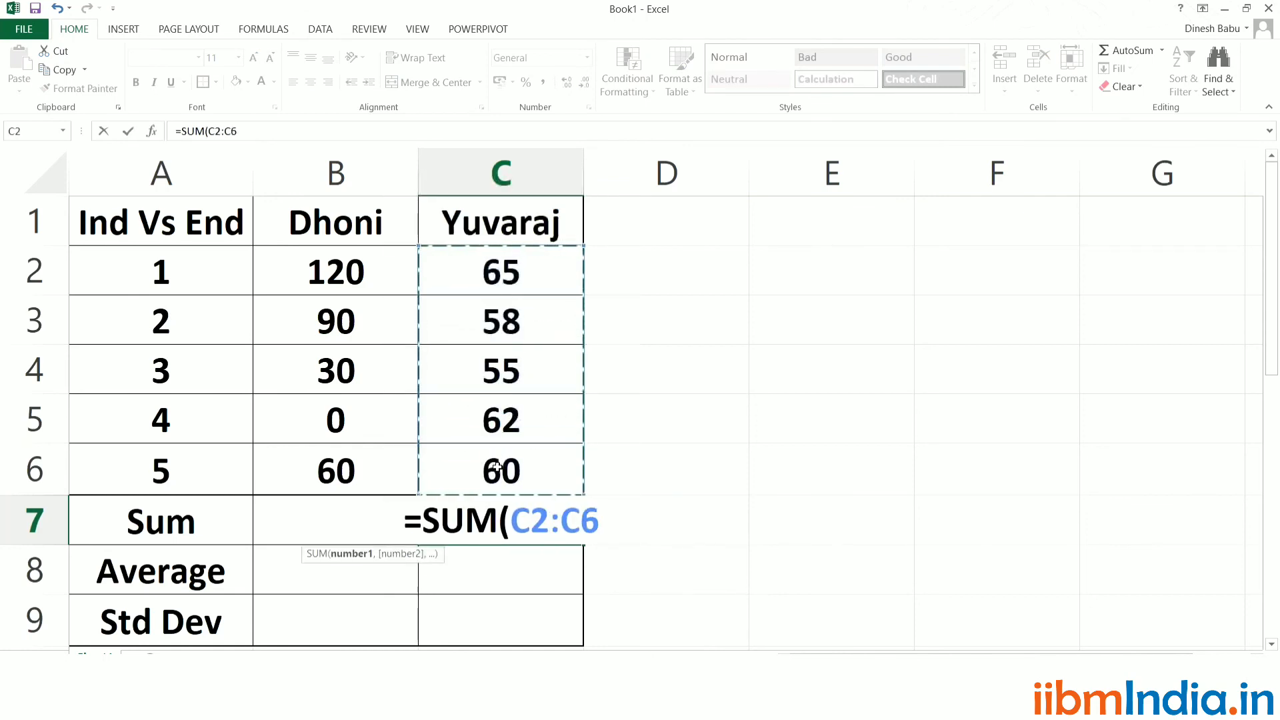
type(")")
key("Return")
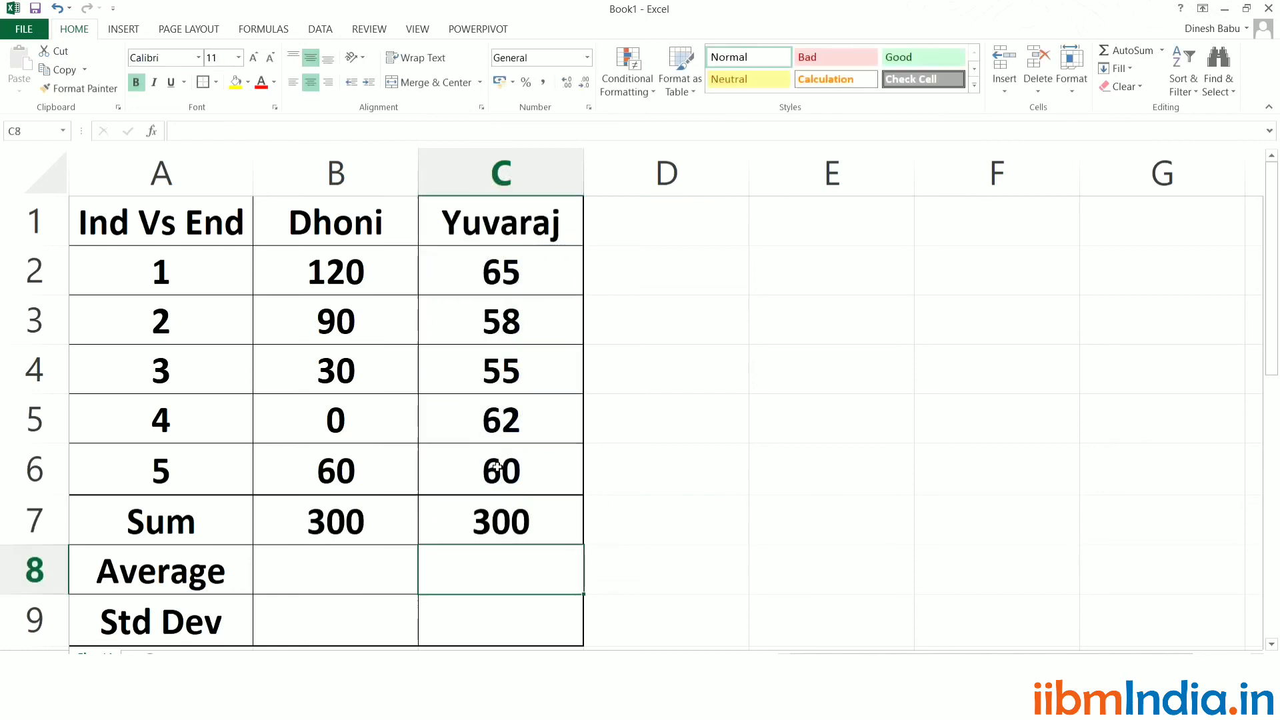
- Calculate Dhoni's average score in cell B8 with =AVERAGE(B2:B6)
key("Left")
type("=avera")
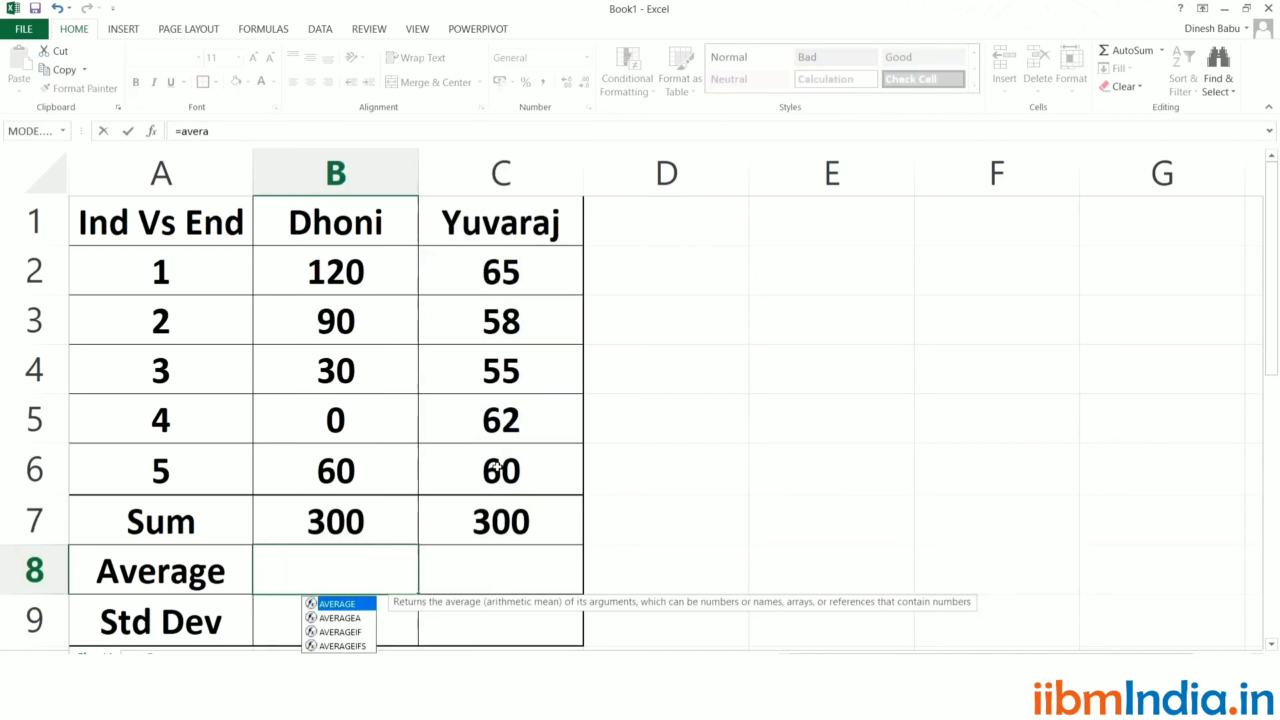
key("Tab")
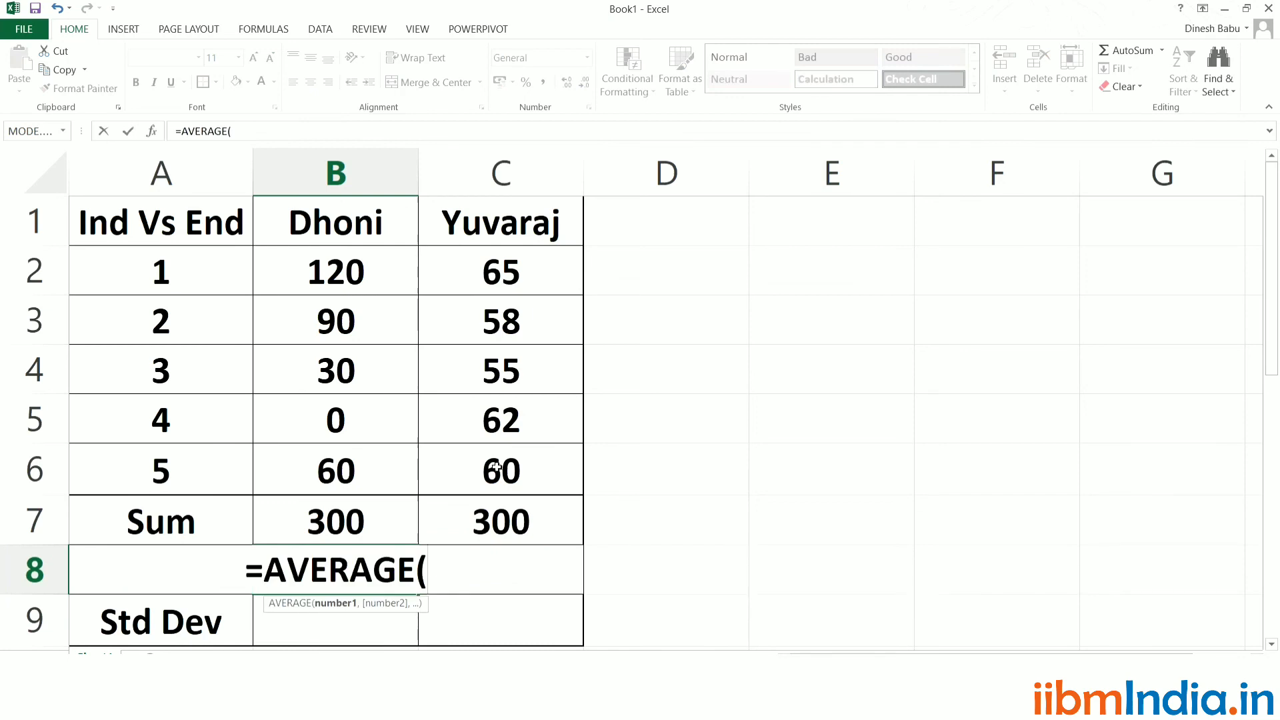
left_click_drag(372, 285, 367, 469)
type(")")
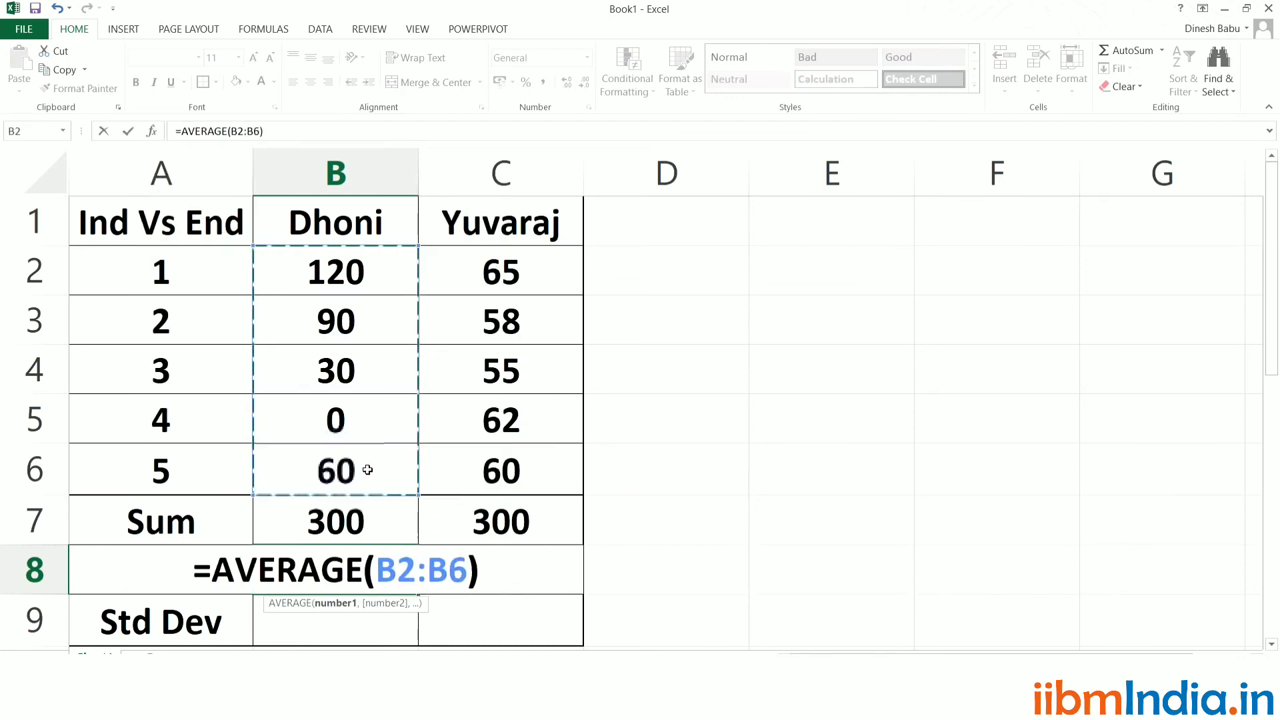
key("Return")
- Calculate Yuvaraj's average score in cell C8 with =AVERAGE(C2:C6)
key("Right")
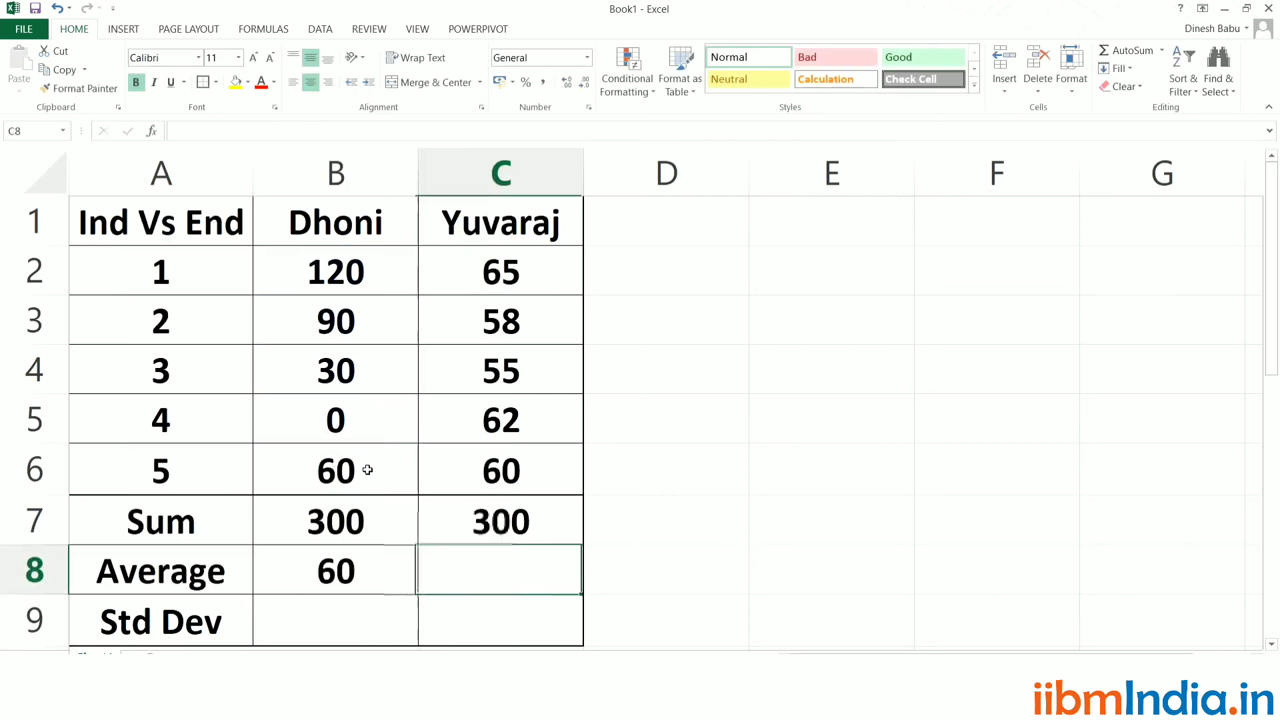
type("=a")
type("era")
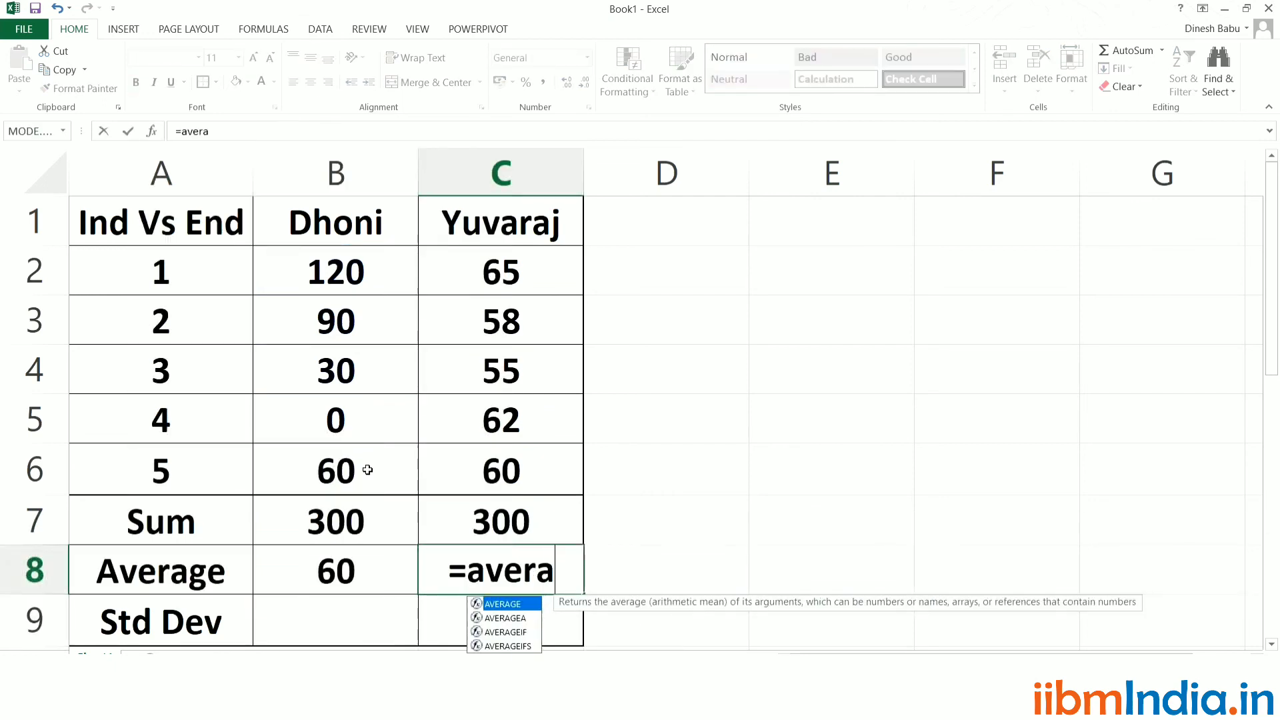
key("Tab")
left_click_drag(508, 279, 508, 460)
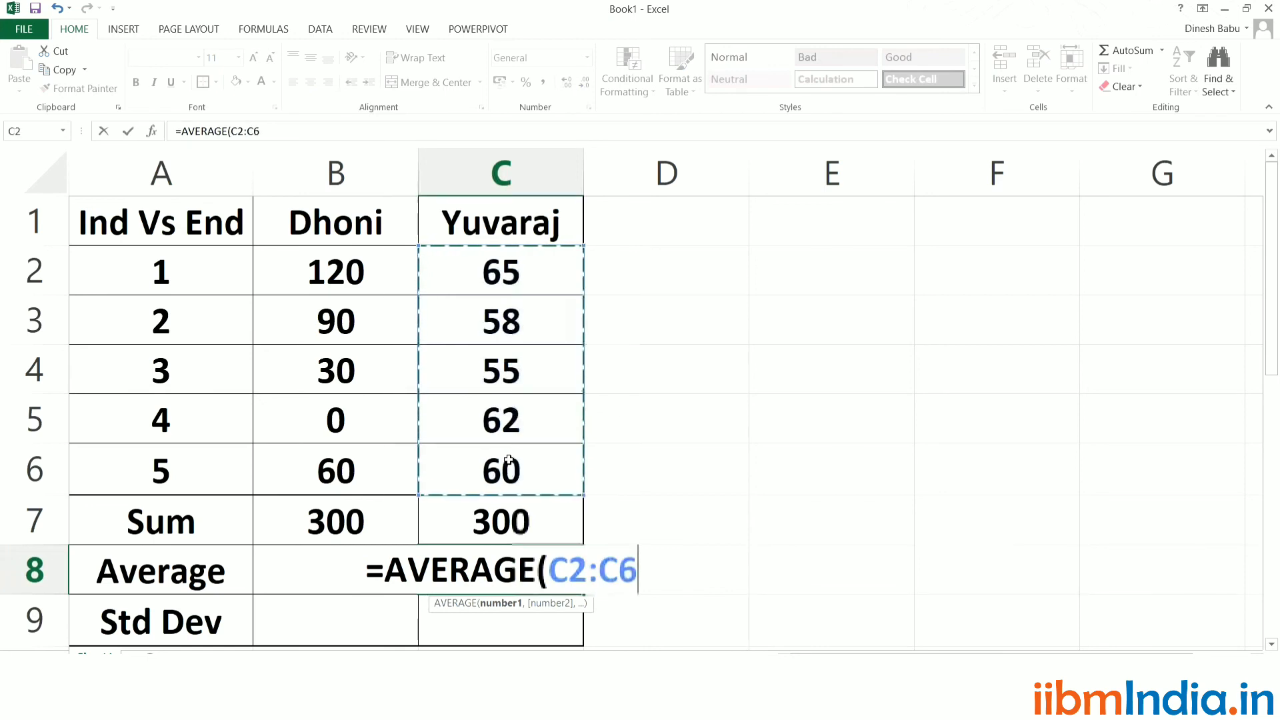
type(")")
key("Return")
- Calculate the sample standard deviation of Dhoni's scores in cell B9 with =STDEV.S(B2:B6)
key("Left")
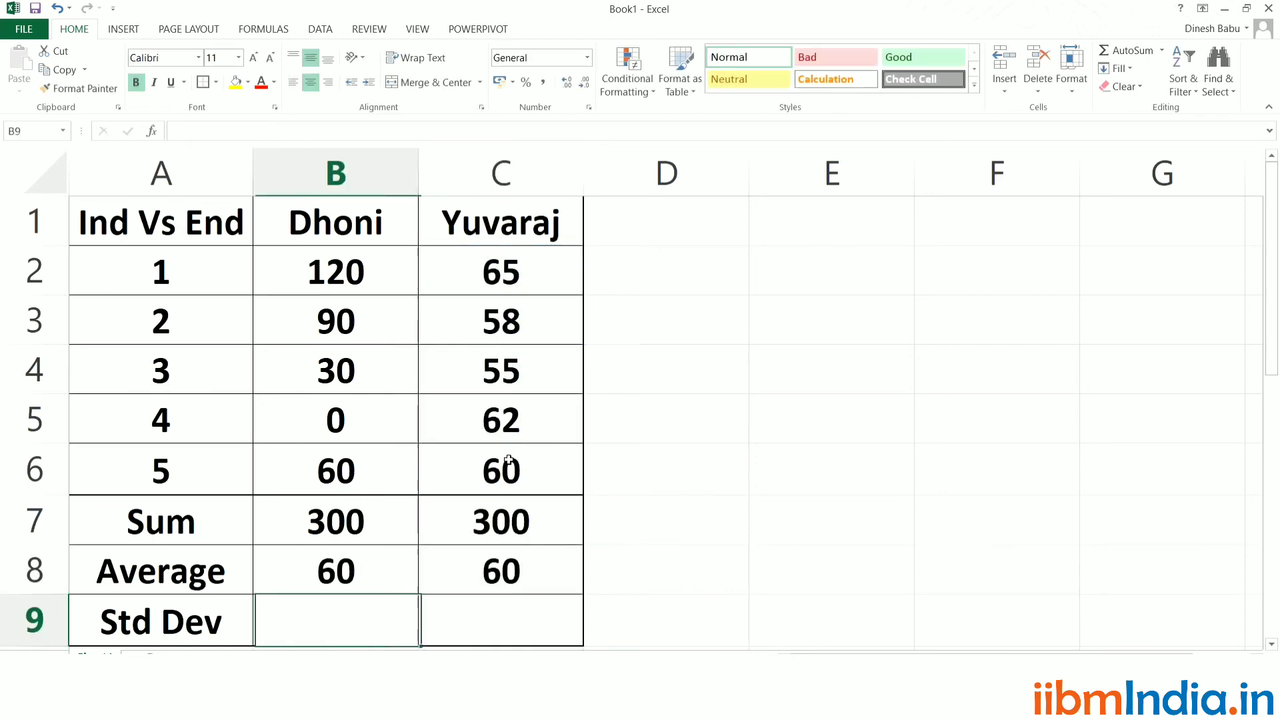
type("=std")
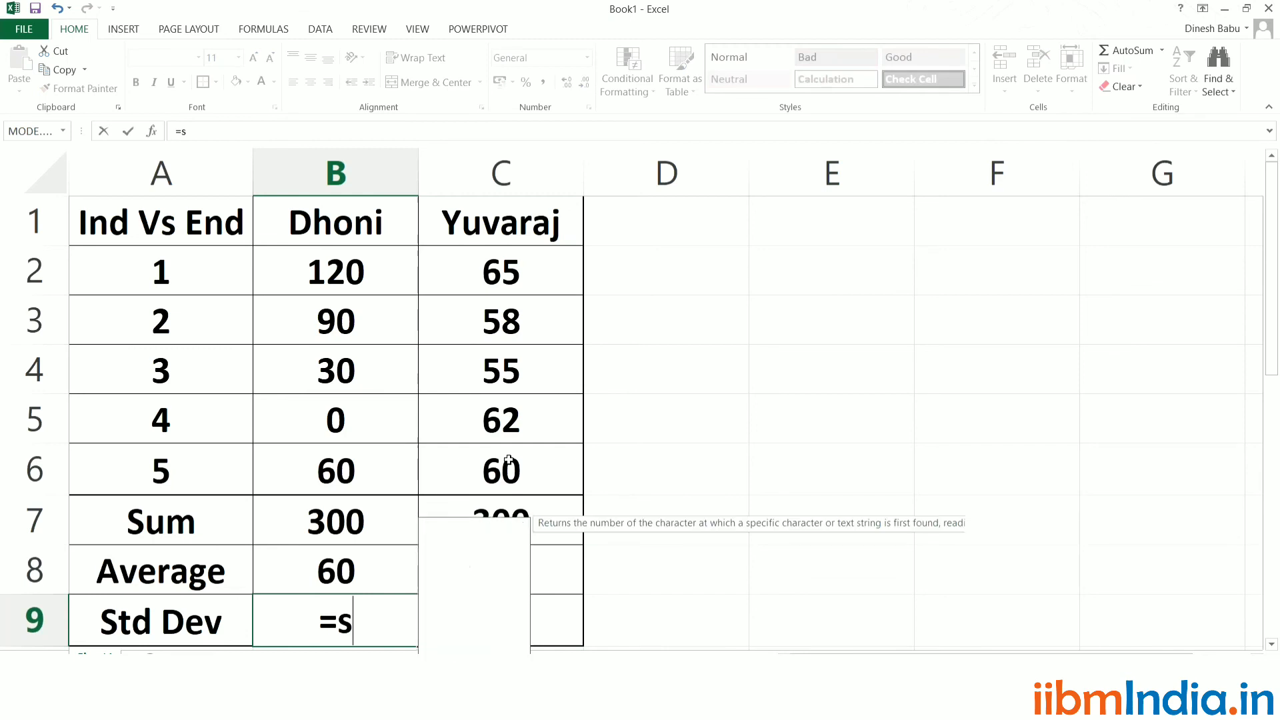
key("Down")
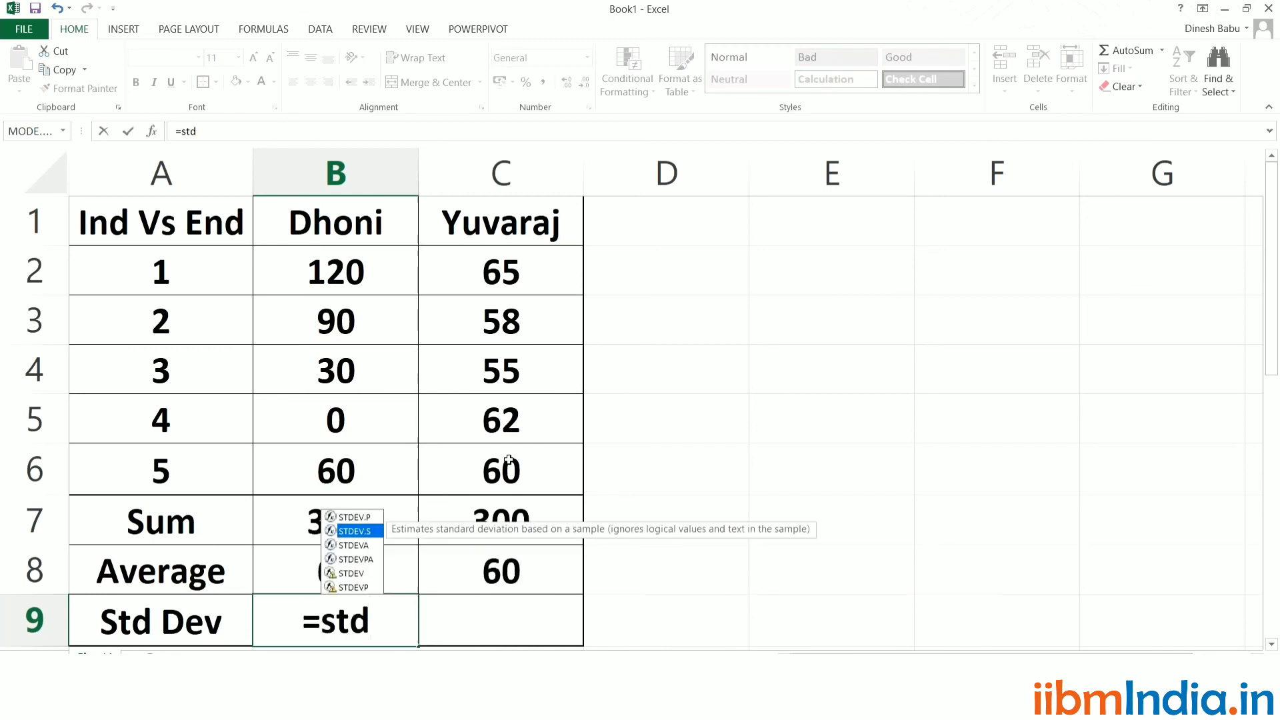
key("Tab")
left_click_drag(386, 274, 380, 465)
left_click(380, 465)
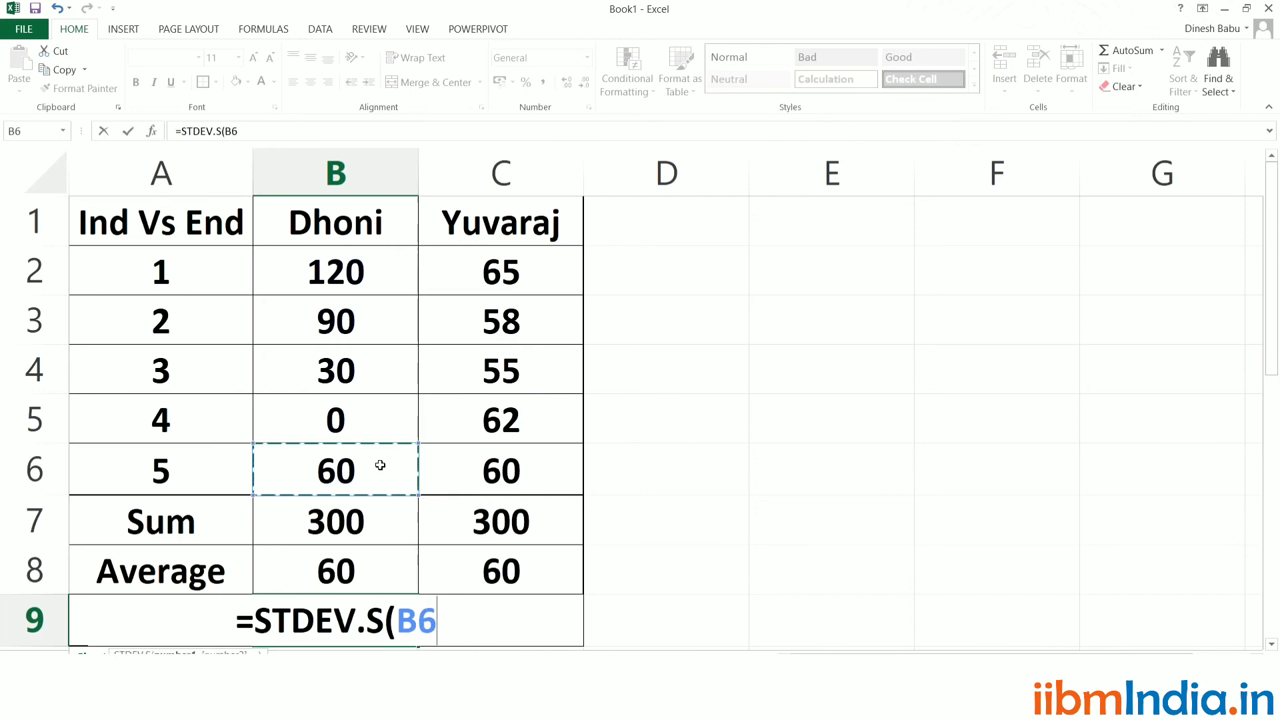
left_click_drag(382, 280, 380, 491)
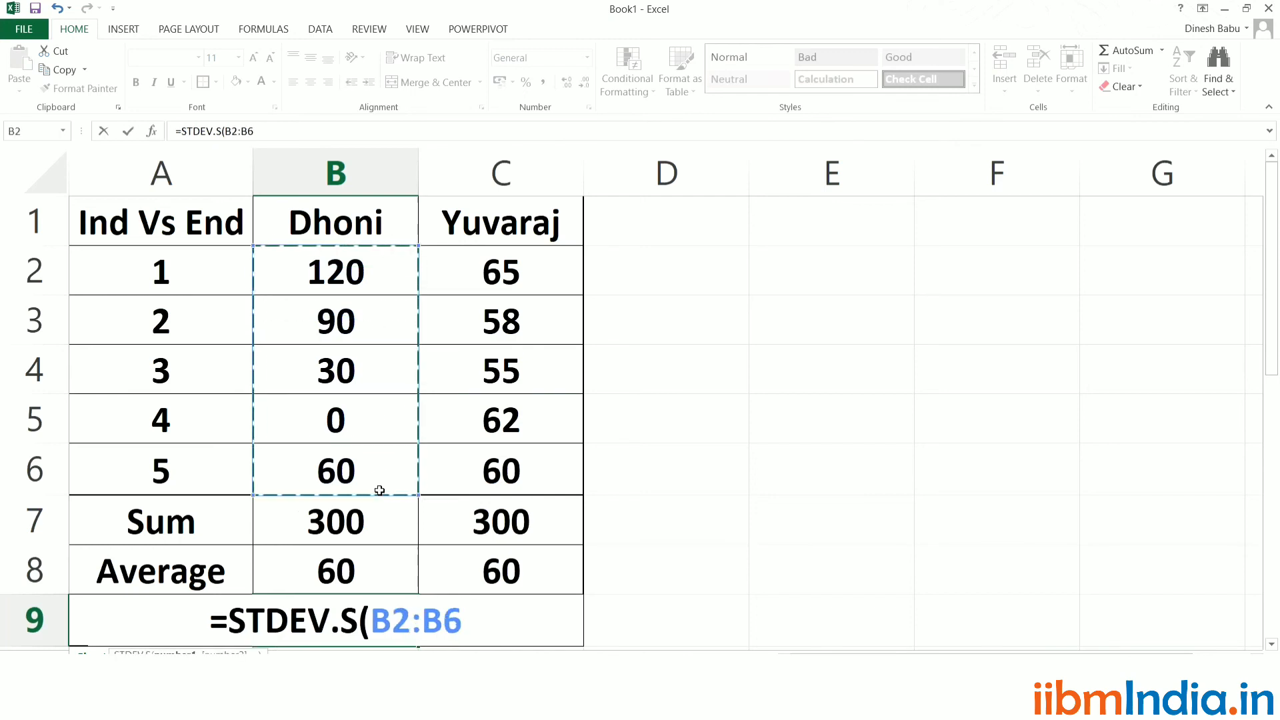
type(")")
key("Return")
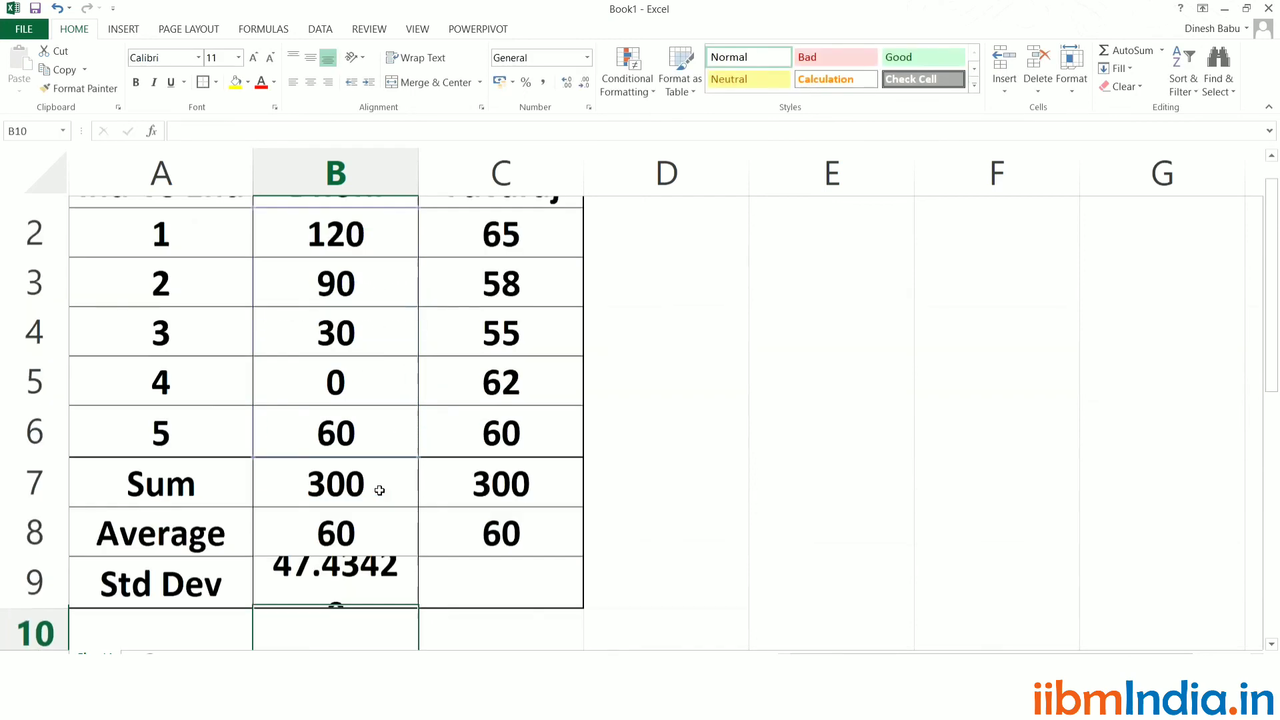
- Calculate the sample standard deviation of Yuvaraj's scores in cell C9 with =STDEV.S(C2:C6)
key("Up")
key("Right")
type("=std")
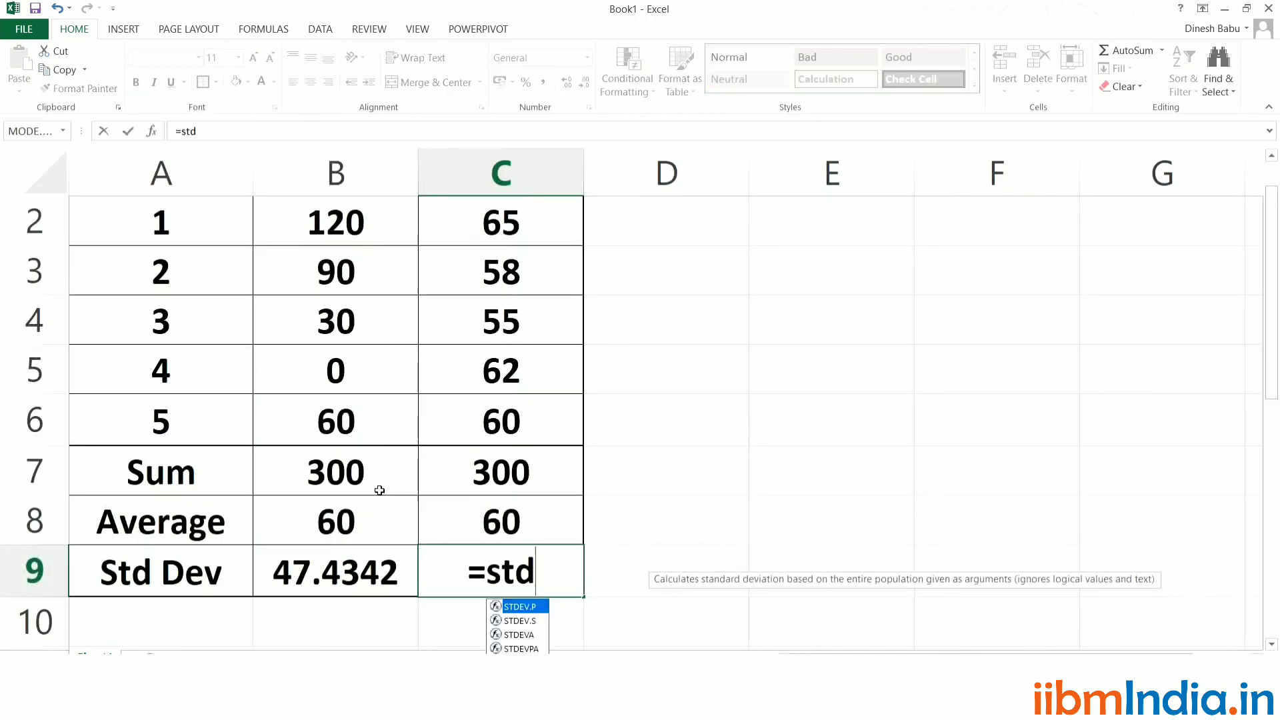
key("Down")
key("Tab")
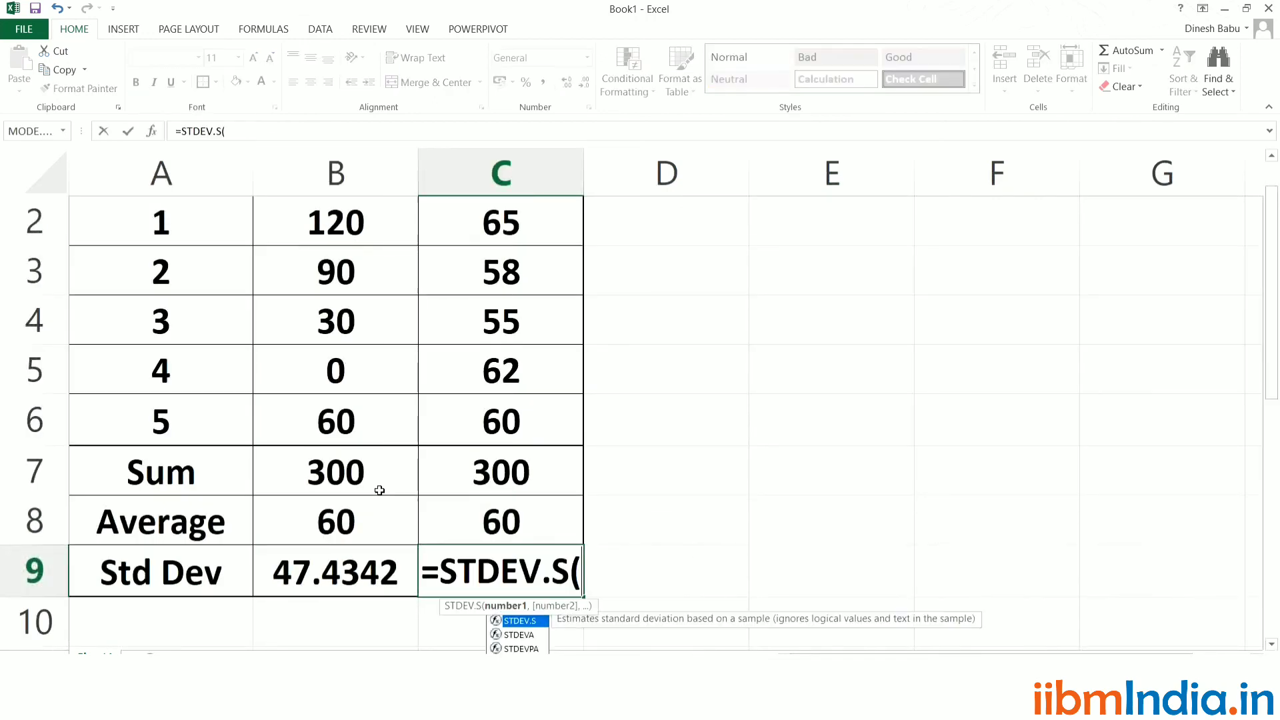
left_click_drag(480, 222, 507, 412)
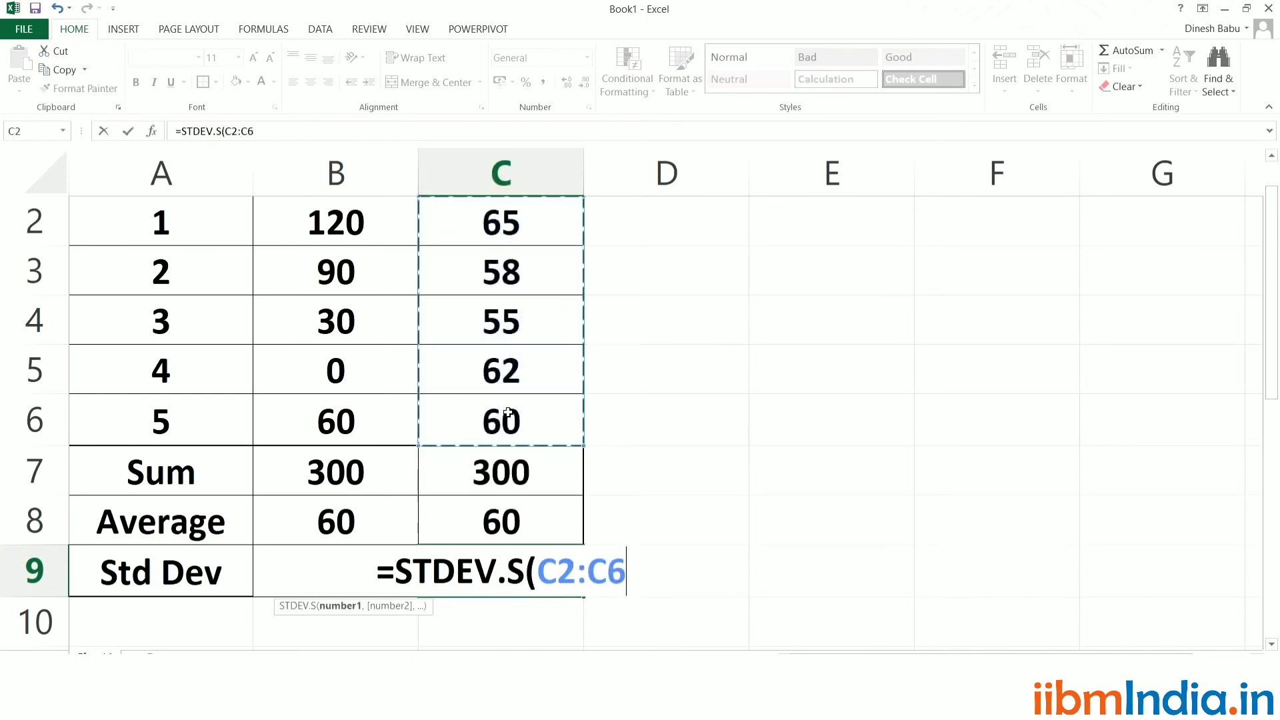
type(")")
key("Return")
- Highlight the two standard deviation results in B9:C9 with a yellow fill and red font
scroll(507, 412, "up", 1)
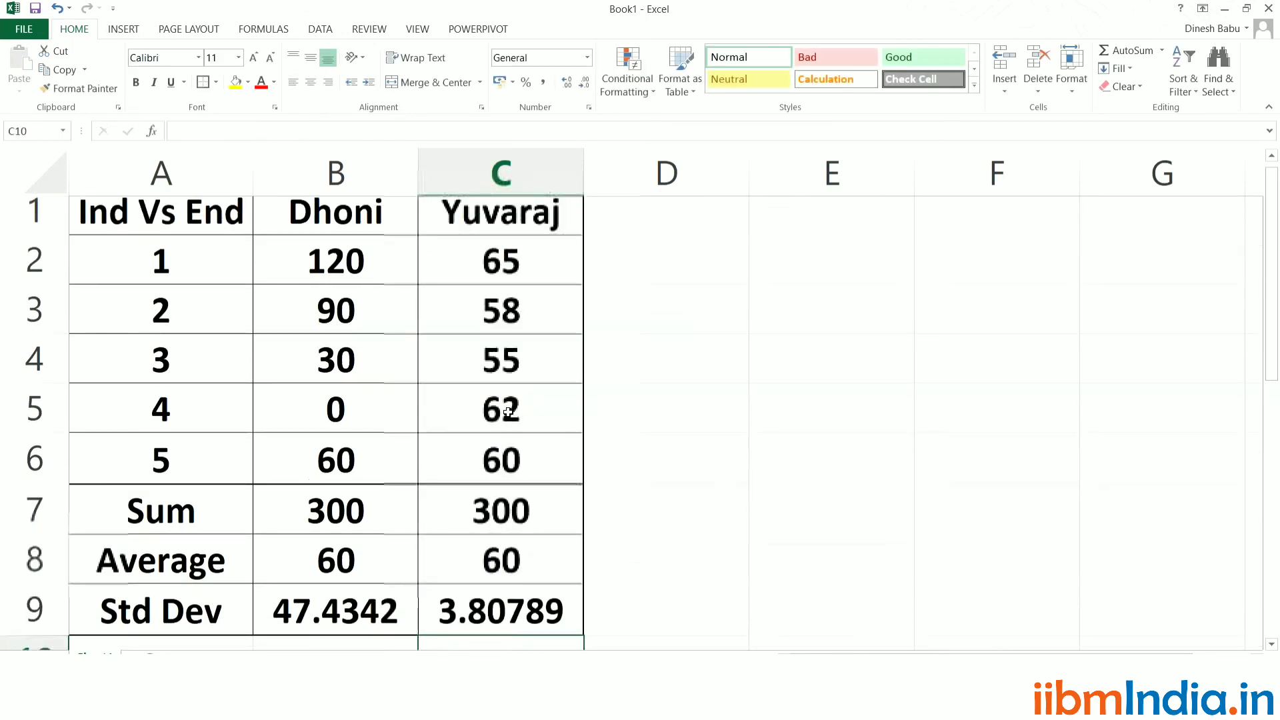
left_click_drag(346, 627, 500, 623)
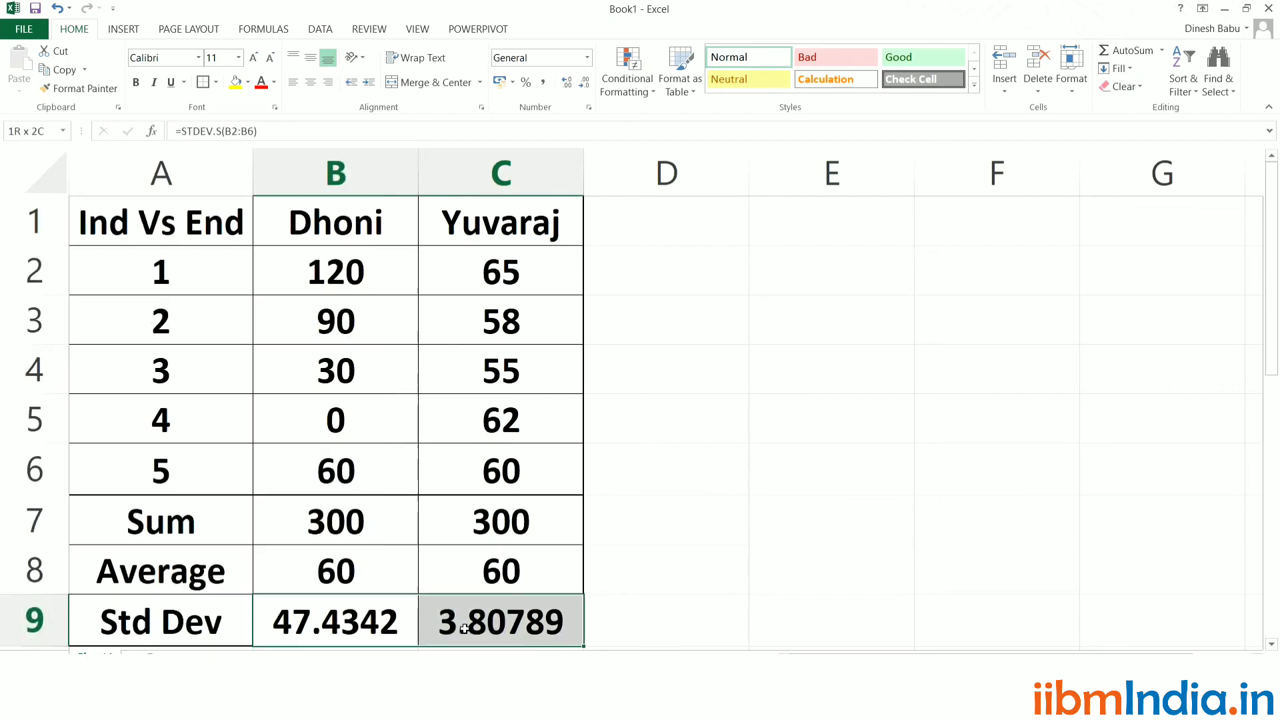
left_click(235, 82)
left_click(261, 81)
left_click(841, 340)
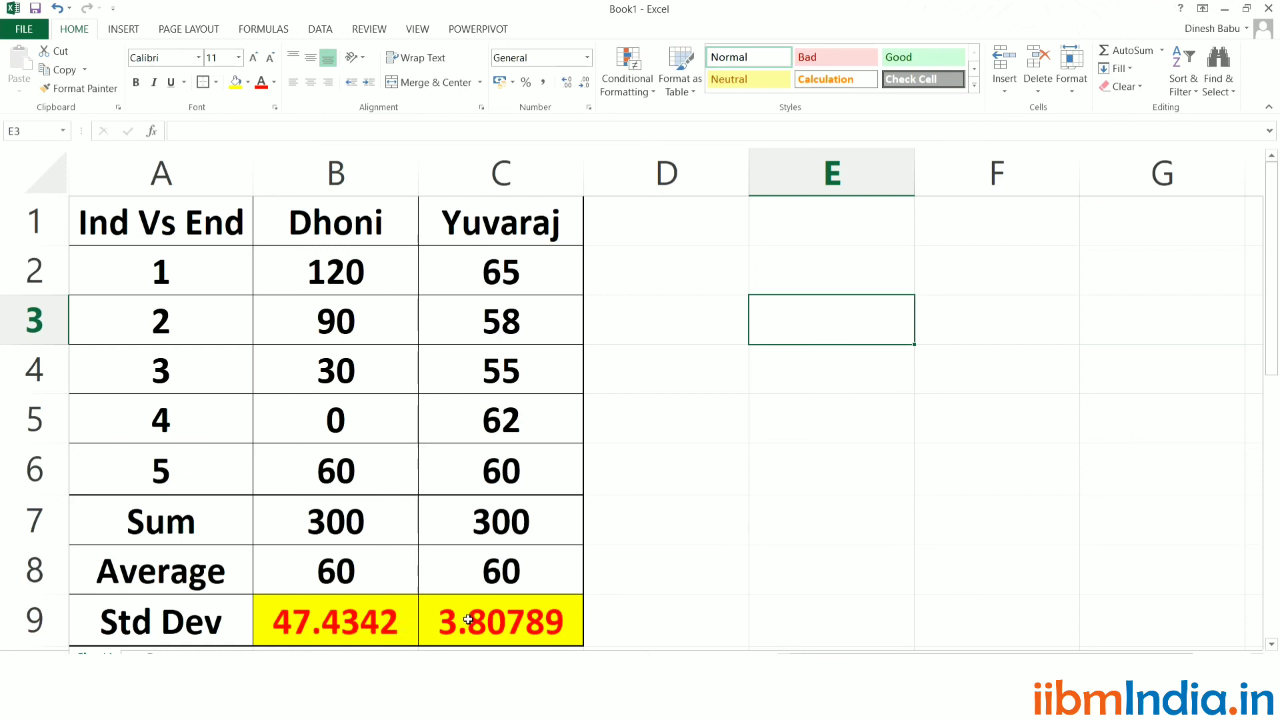
left_click(368, 618)
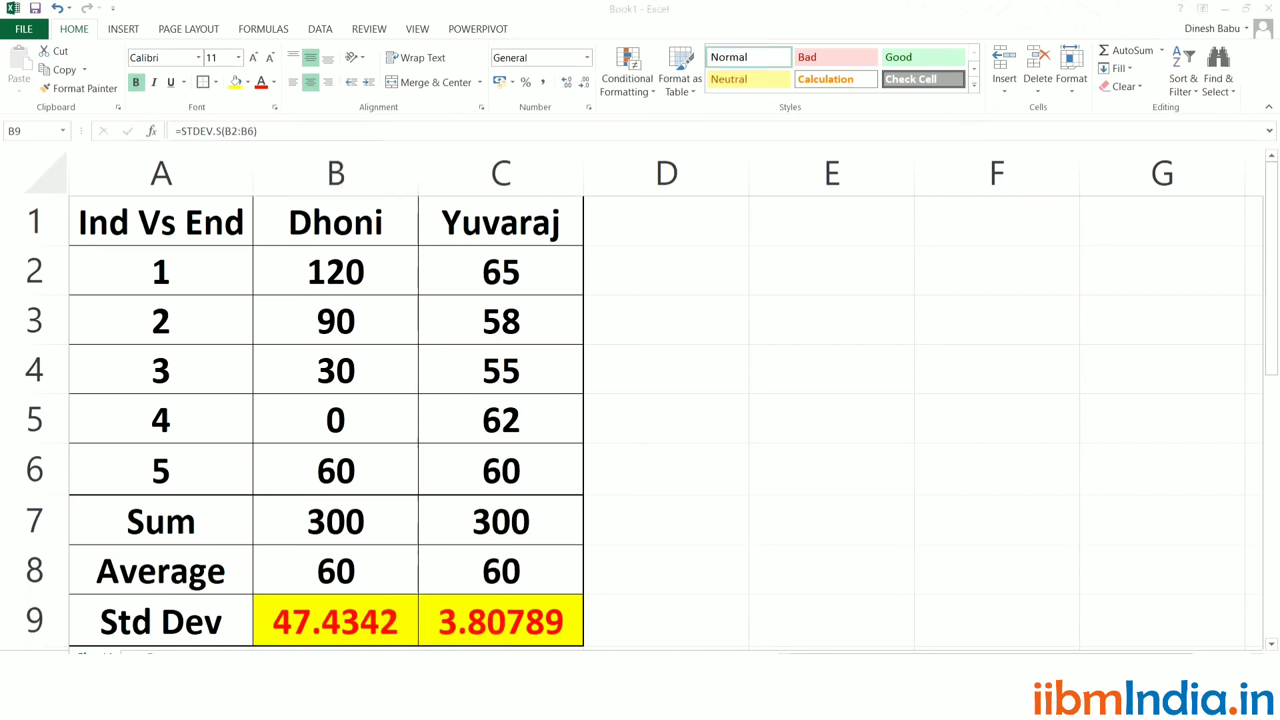
- Switch to the PowerPoint deck, start the slide show from the current slide and advance to "Dispersion Measures: Examples"
key("alt+Tab")
key("alt+Tab")
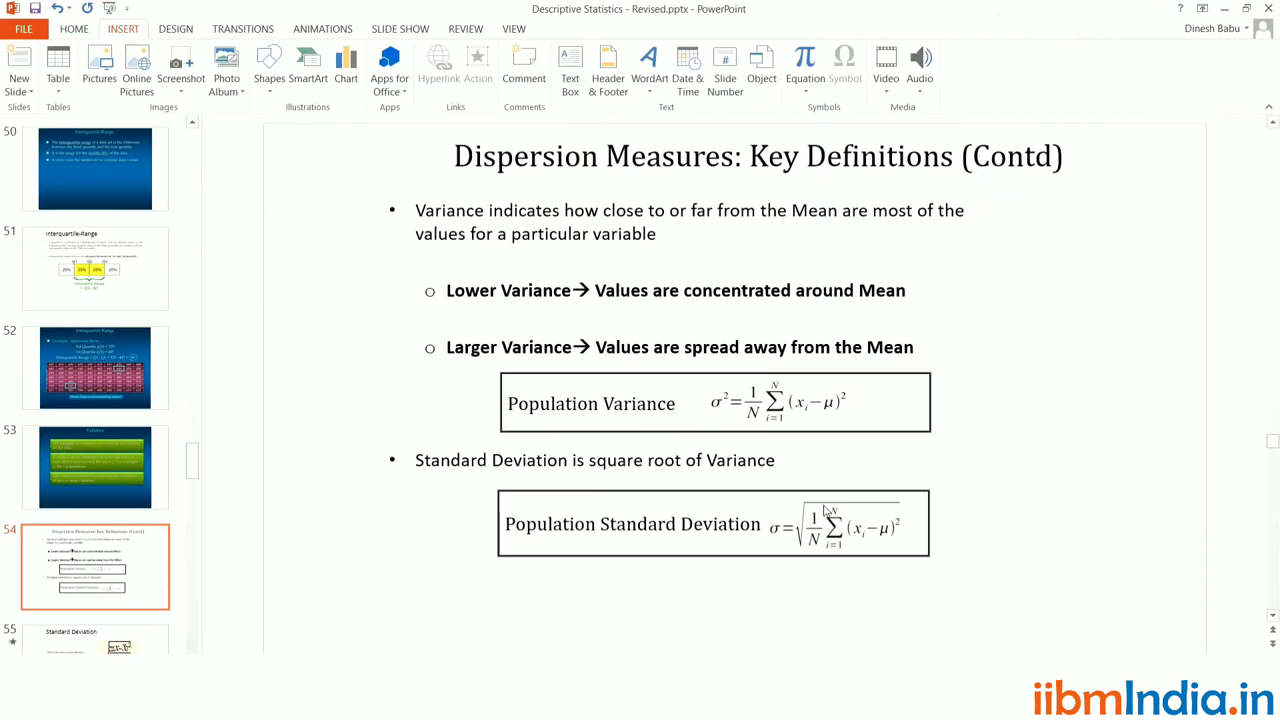
key("shift+F5")
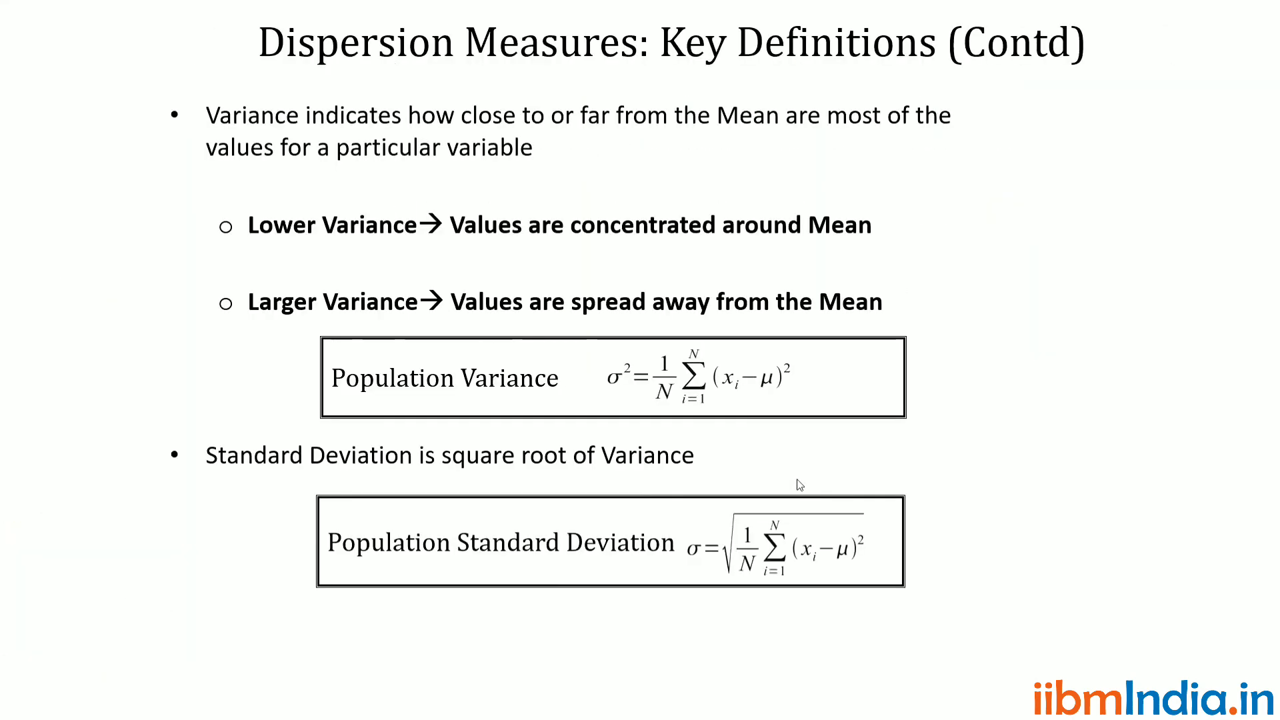
key("Right")
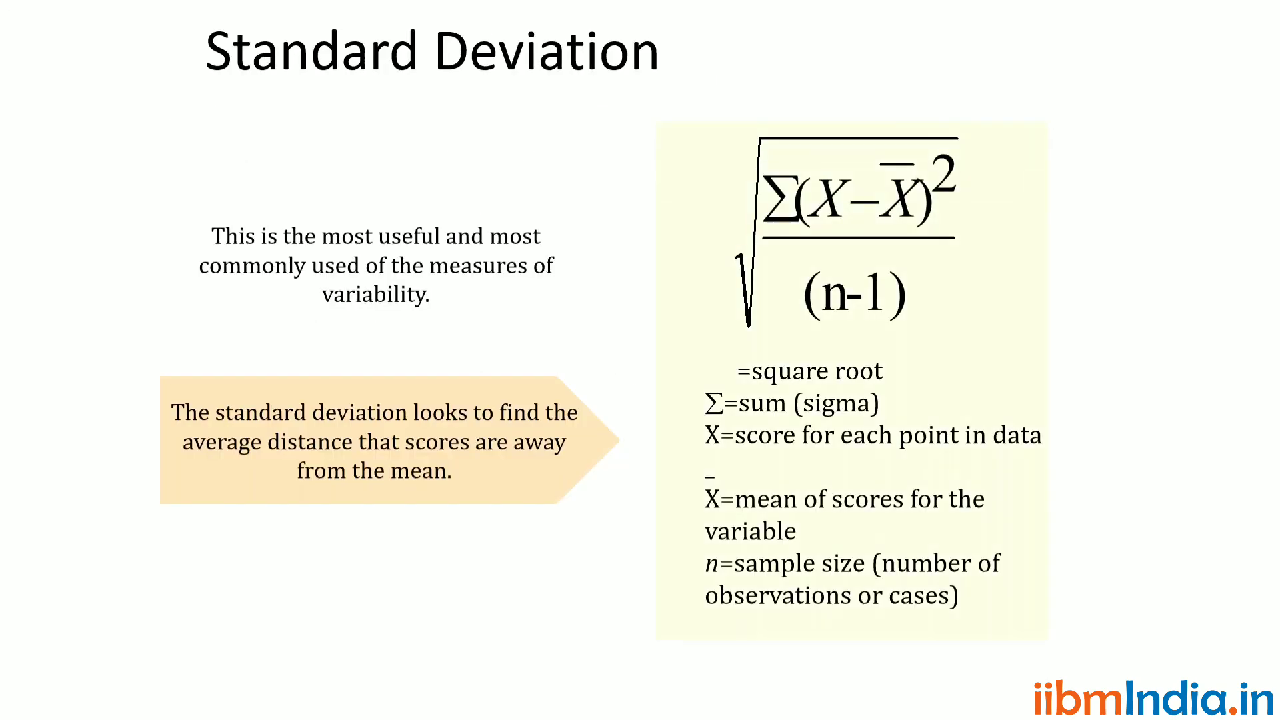
key("Right")
key("Right")
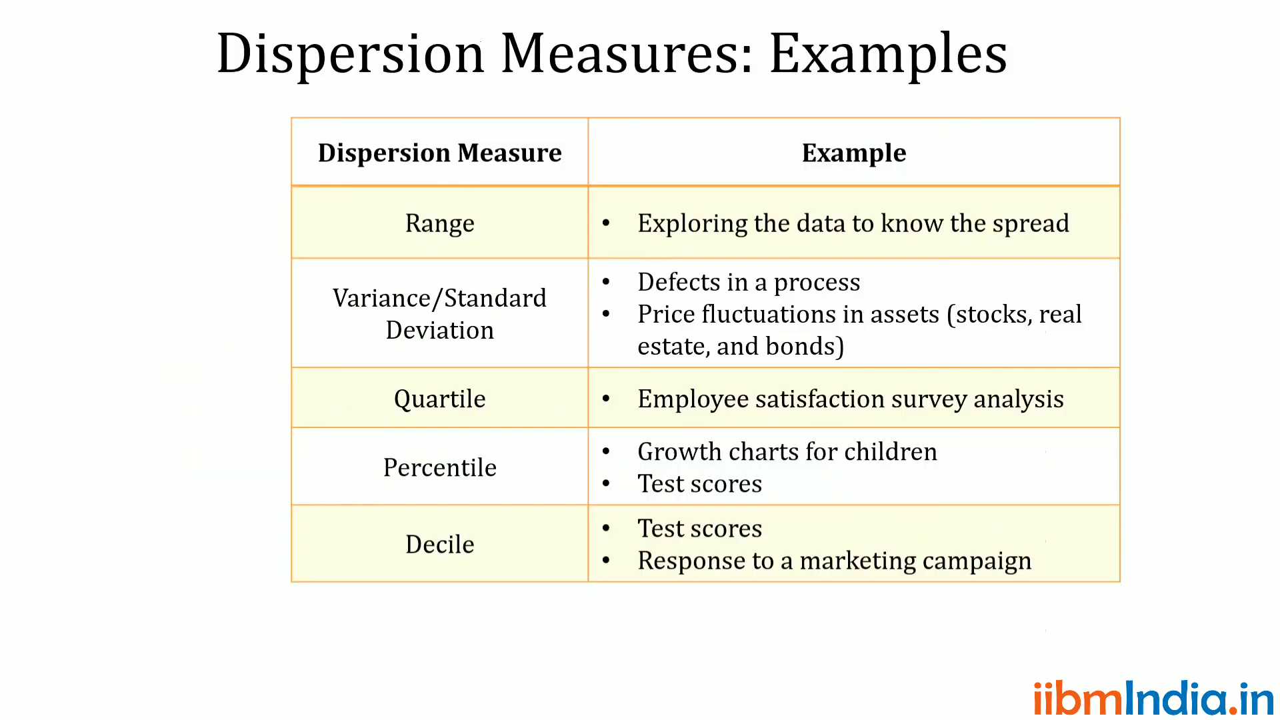